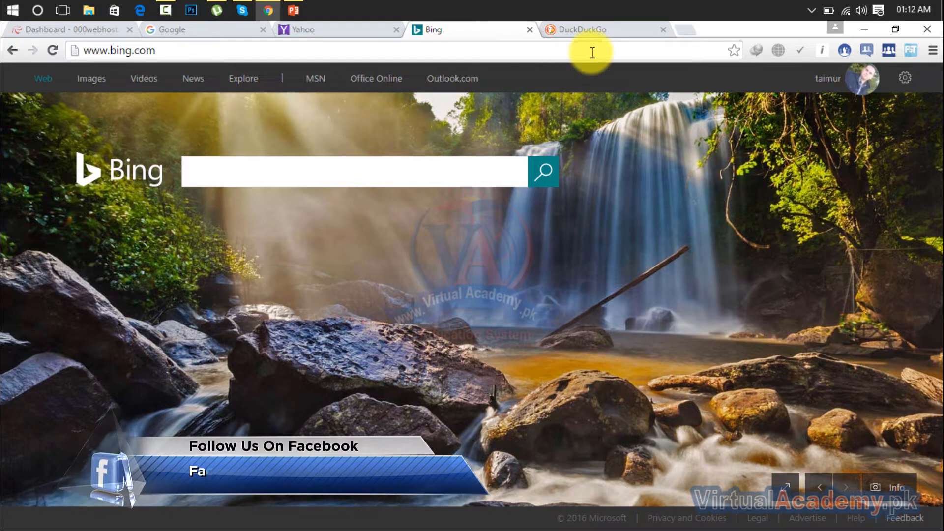
# Step: View the DuckDuckGo, Google and Bing home pages, dismissing DuckDuckGo's offer to become the default search engine
pyautogui.click(592, 30)
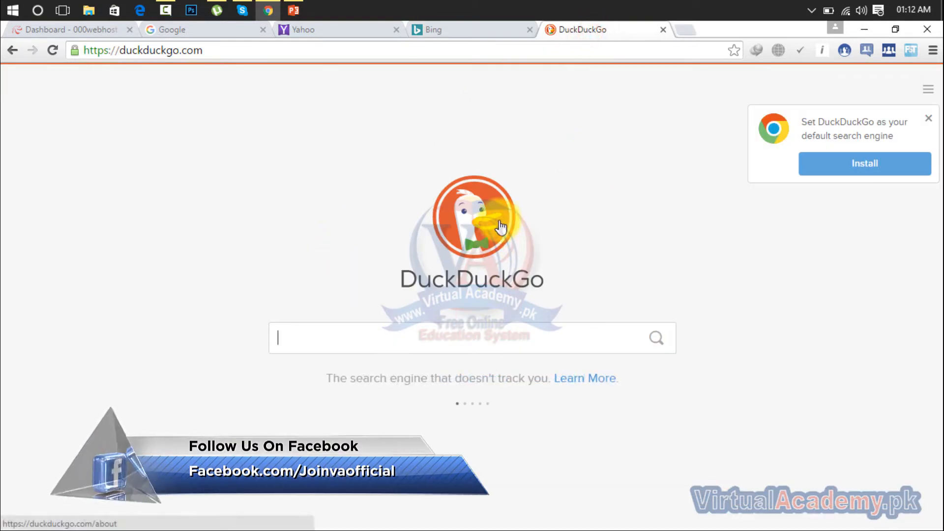
pyautogui.click(929, 119)
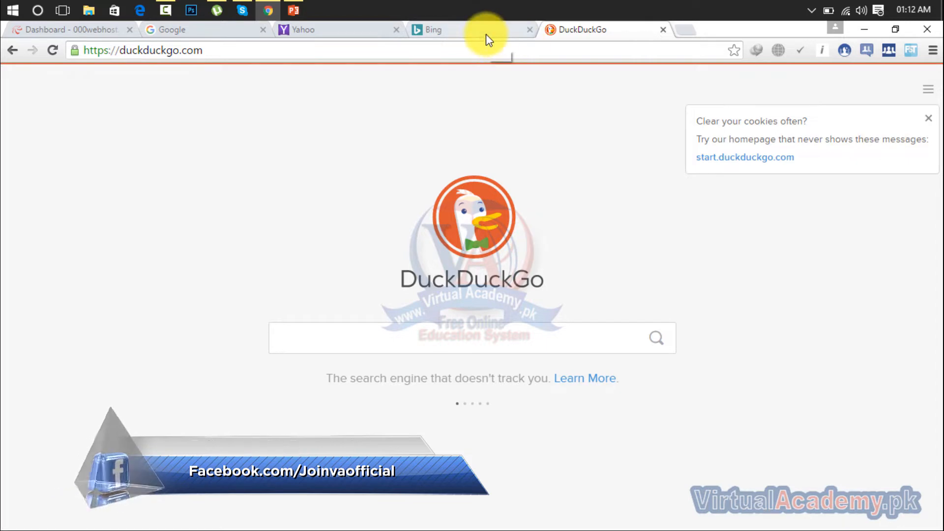
pyautogui.click(168, 28)
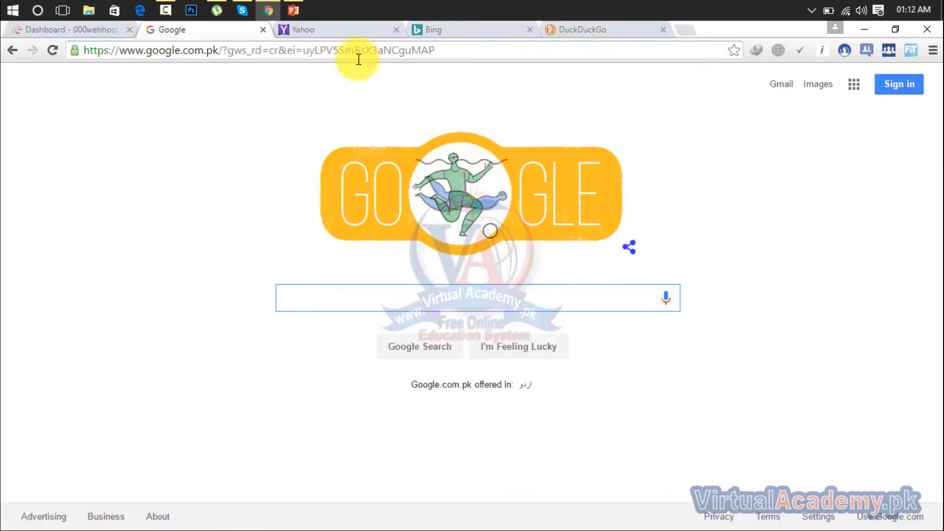
pyautogui.click(453, 29)
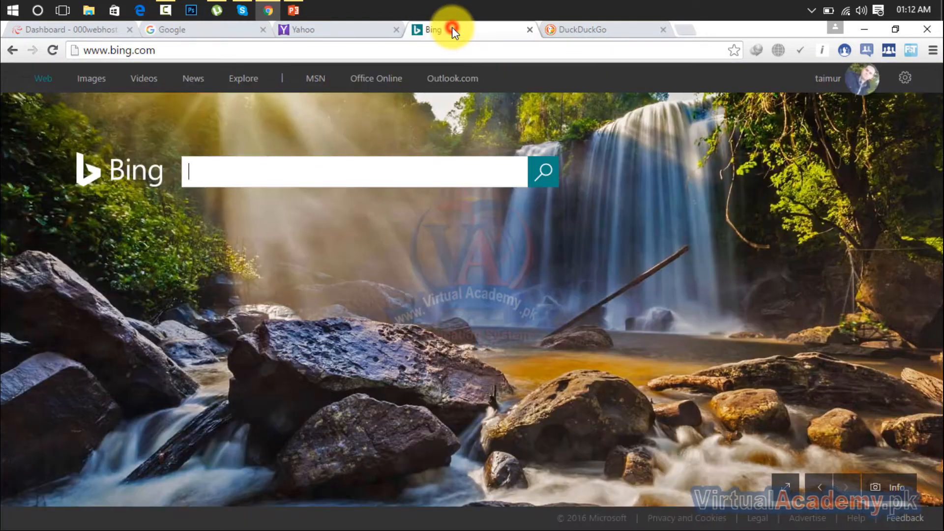
# Step: Search Google for "google webmaster tools" and open the Google Search Console result
pyautogui.click(170, 33)
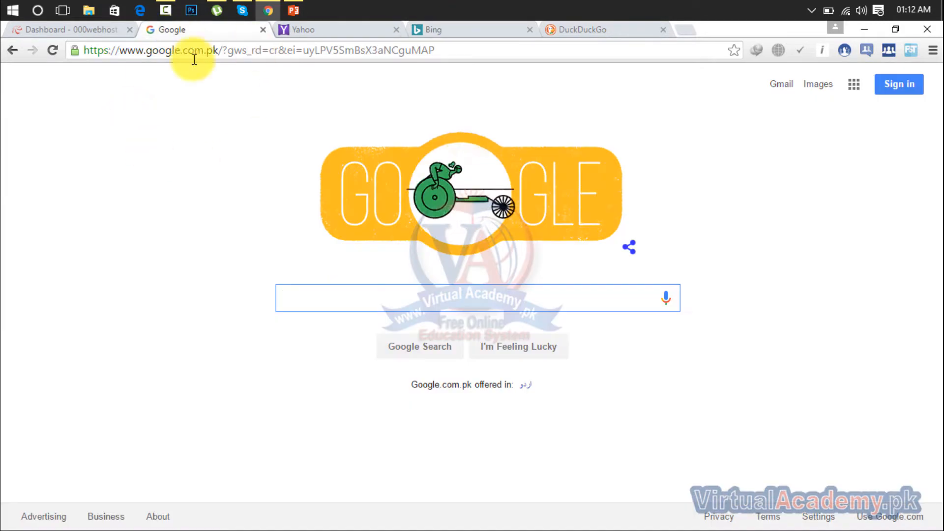
pyautogui.click(306, 49)
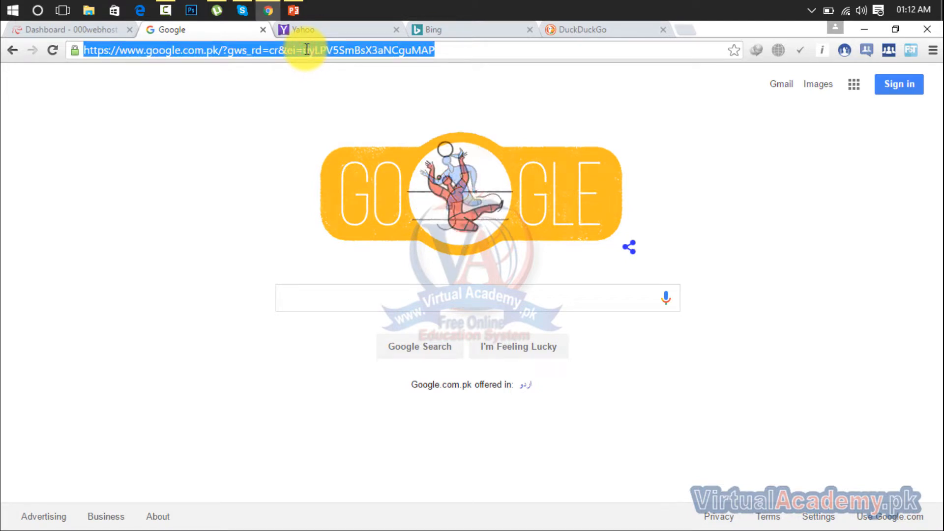
pyautogui.write('google web')
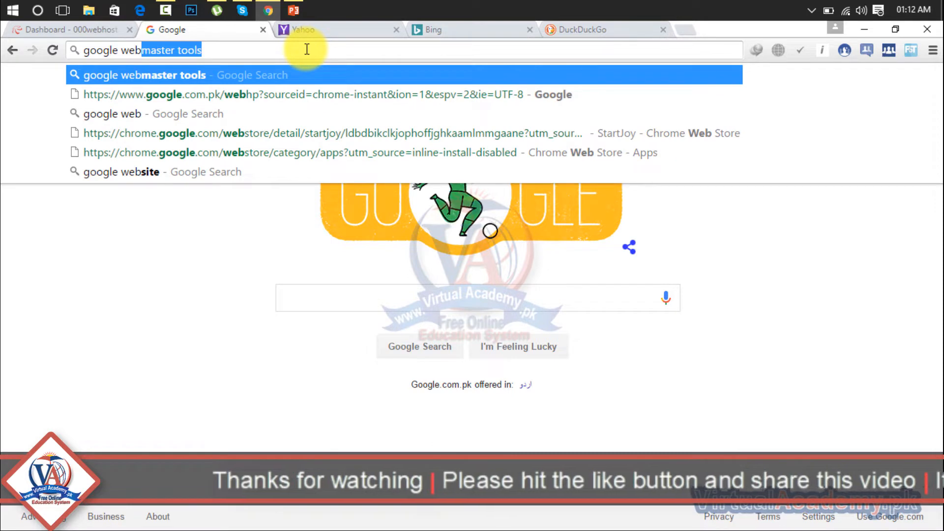
pyautogui.press('Return')
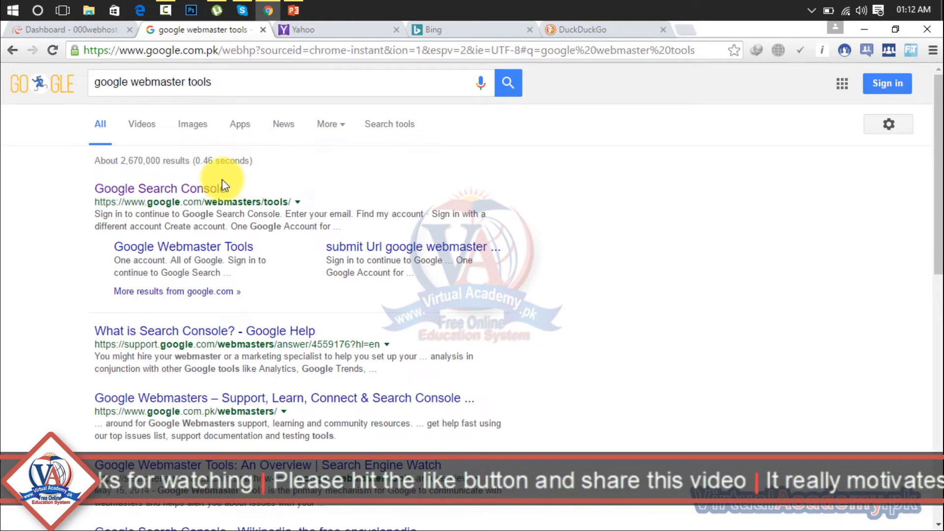
pyautogui.click(210, 189)
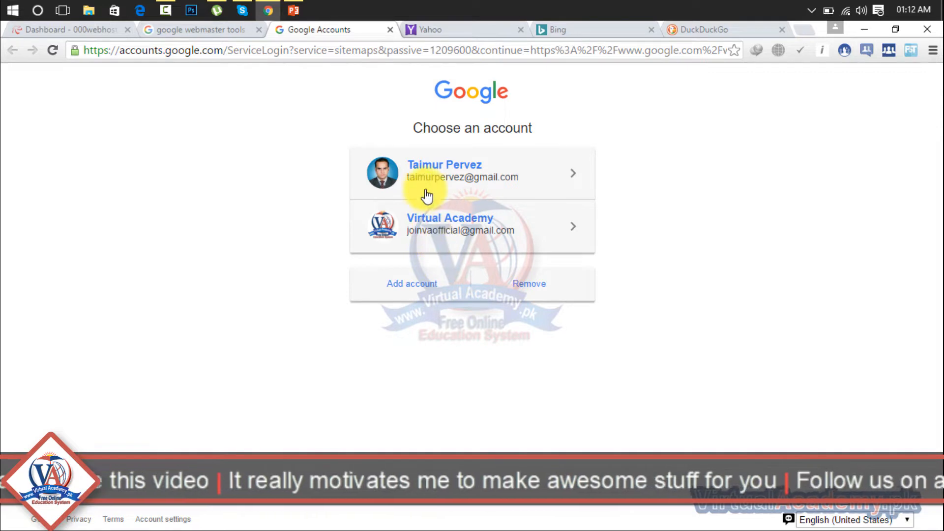
# Step: Sign in to Google Search Console with a different account, picking its saved username and using the saved password
pyautogui.click(415, 285)
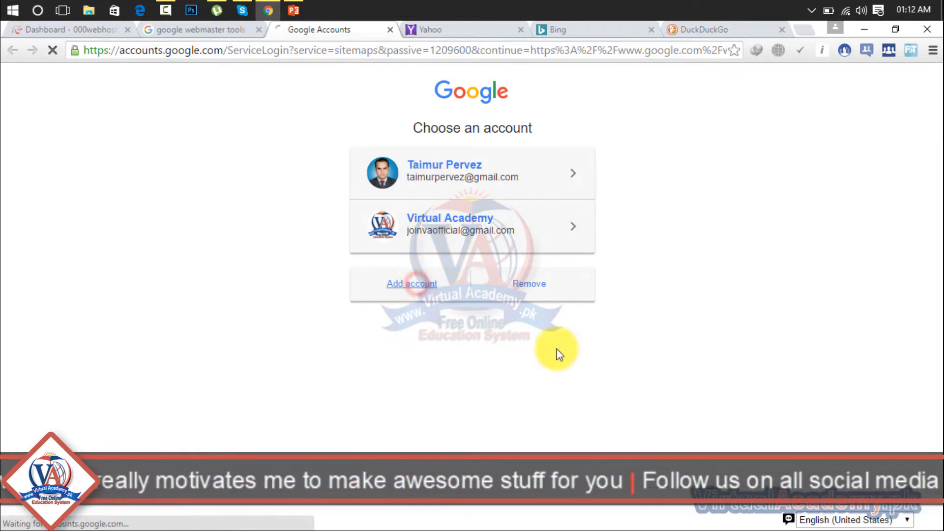
pyautogui.click(500, 322)
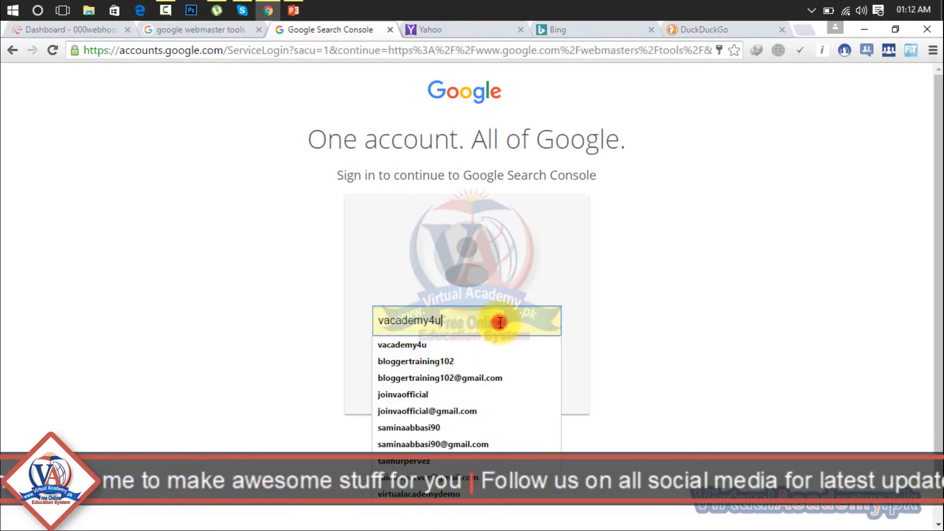
pyautogui.doubleClick(501, 322)
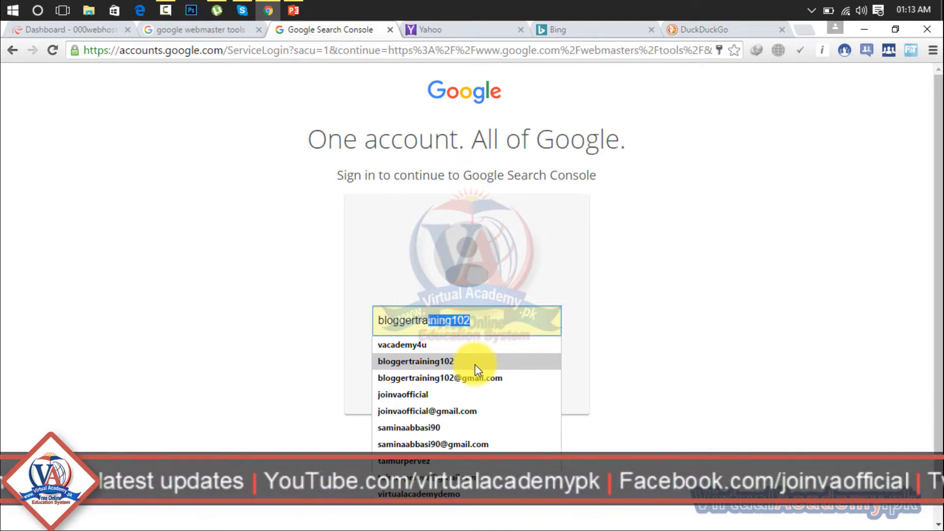
pyautogui.click(419, 494)
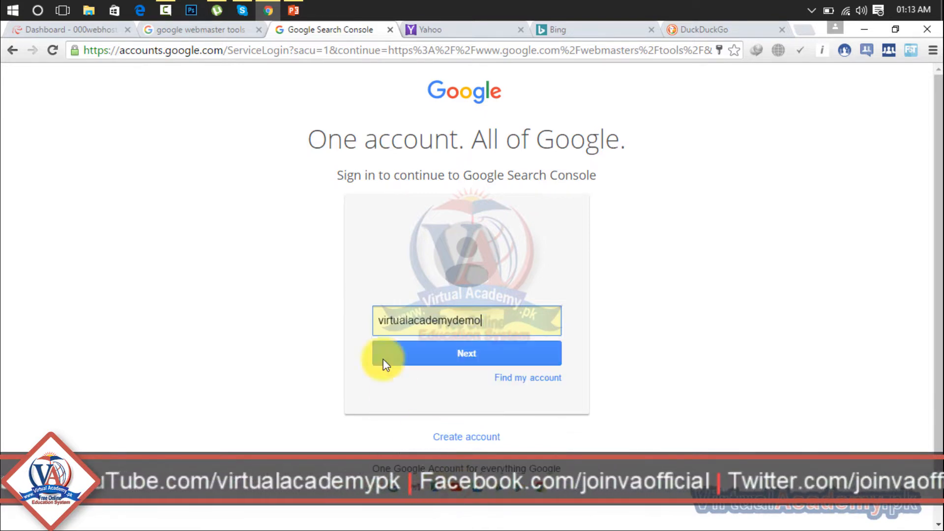
pyautogui.click(452, 354)
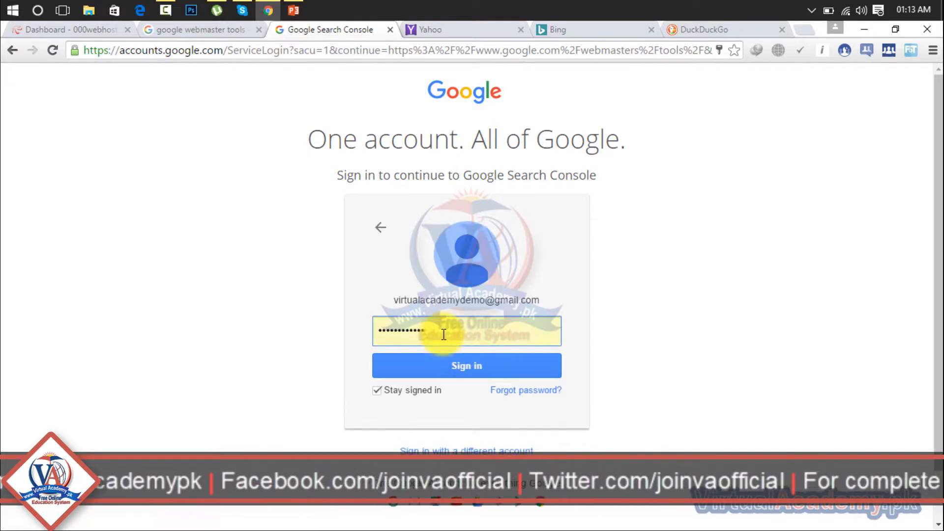
pyautogui.click(452, 362)
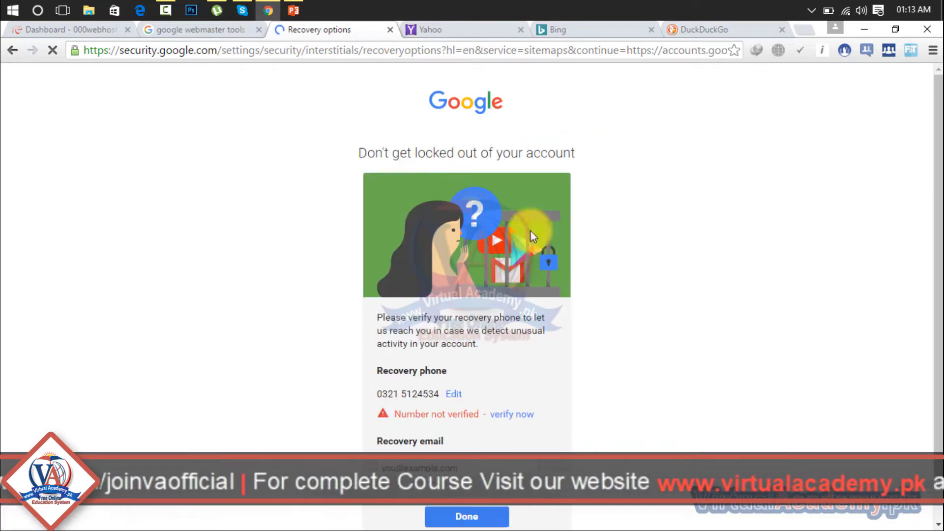
# Step: Complete the account recovery options page without entering a recovery email
pyautogui.scroll(-1, 921, 187)
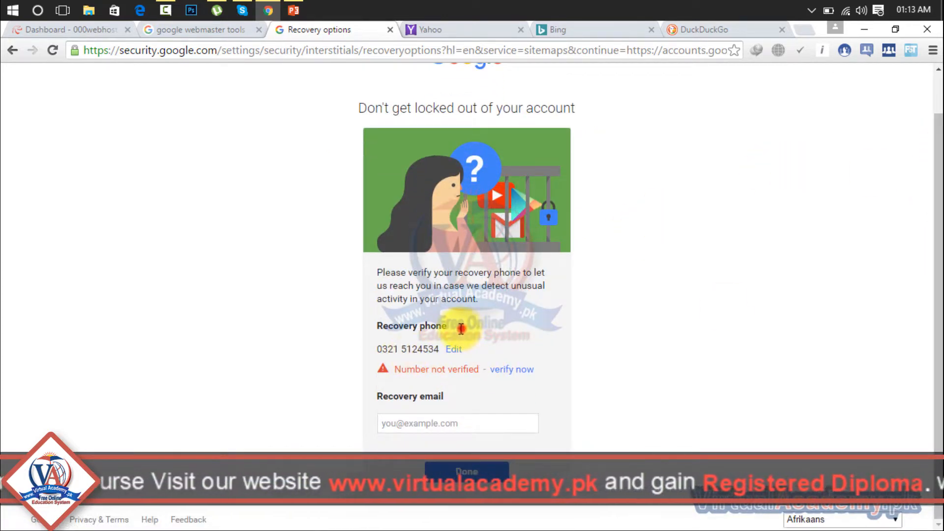
pyautogui.moveTo(468, 327); pyautogui.dragTo(338, 339)
pyautogui.click(513, 405)
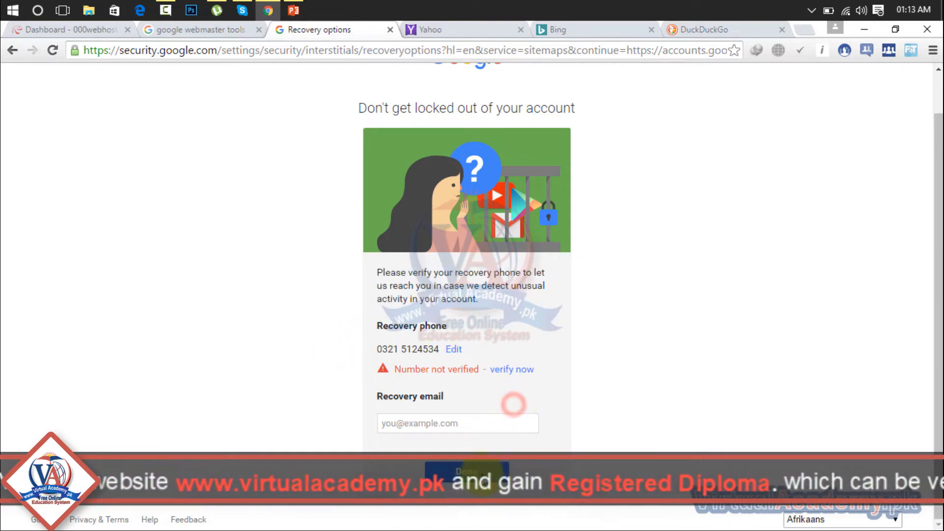
pyautogui.click(471, 469)
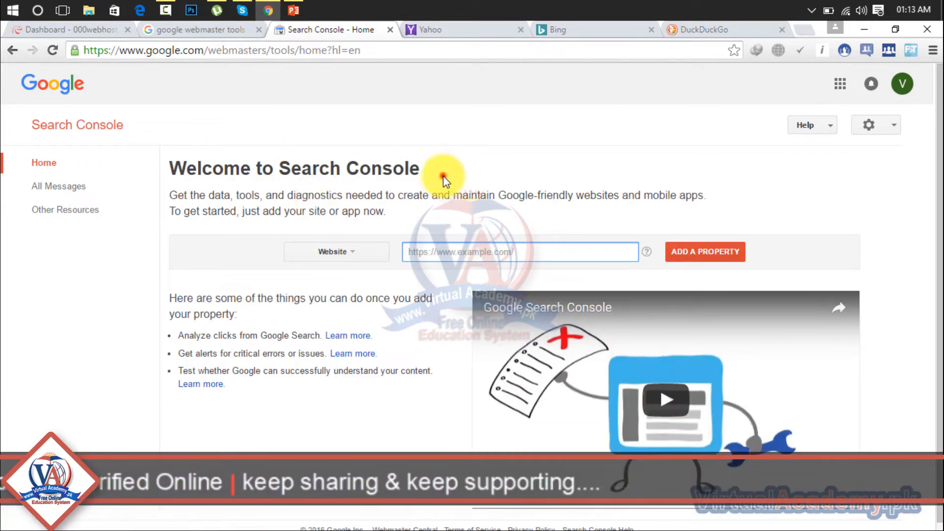
# Step: Copy the domain 60dayswordpress.tk from the 000webhost account information and open that site in a new tab
pyautogui.moveTo(443, 177); pyautogui.dragTo(197, 180)
pyautogui.click(406, 248)
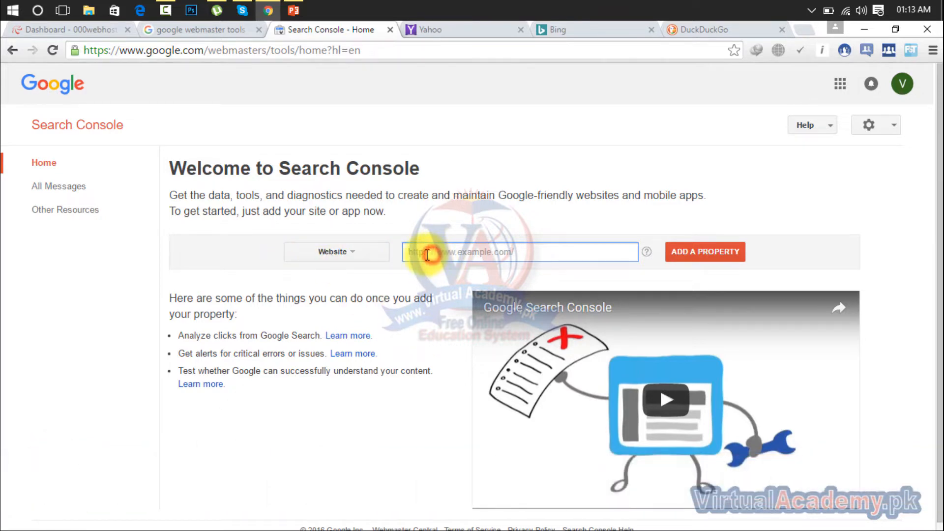
pyautogui.click(105, 35)
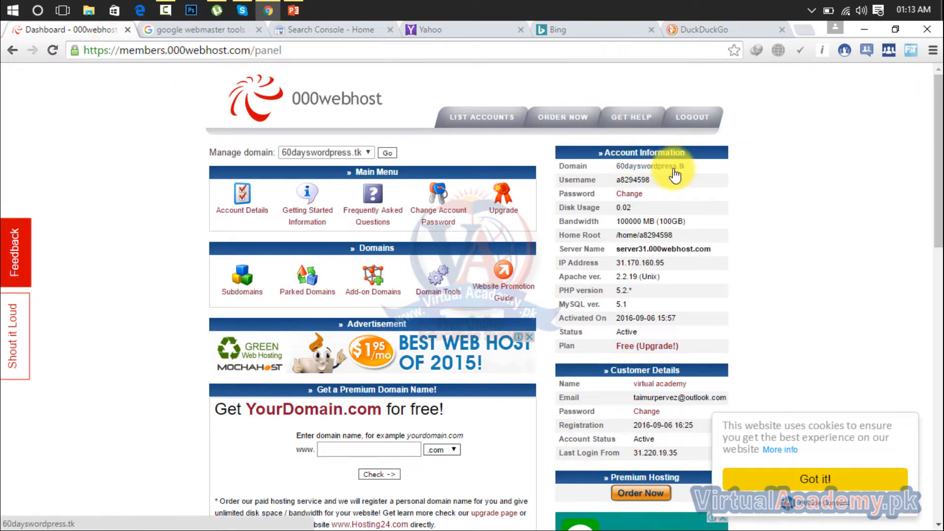
pyautogui.moveTo(696, 167); pyautogui.dragTo(613, 168)
pyautogui.hotkey('ctrl', 'c')
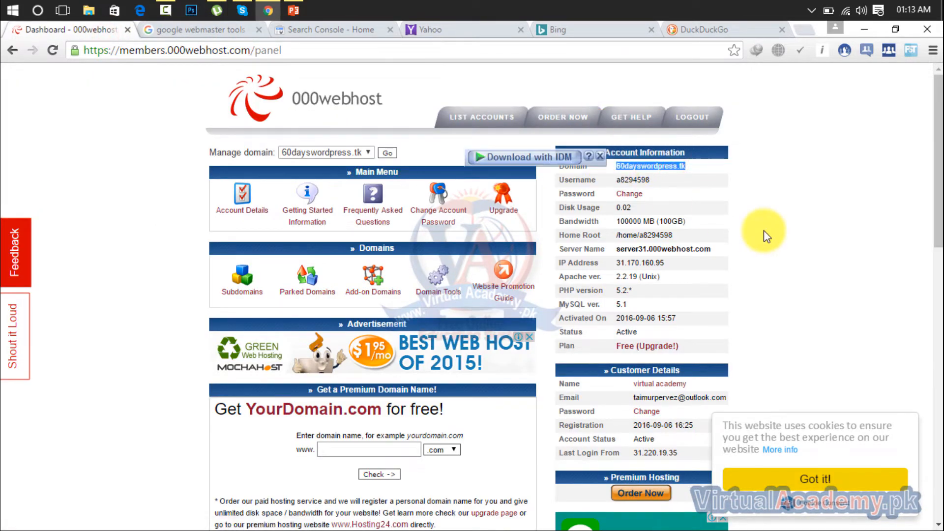
pyautogui.click(808, 27)
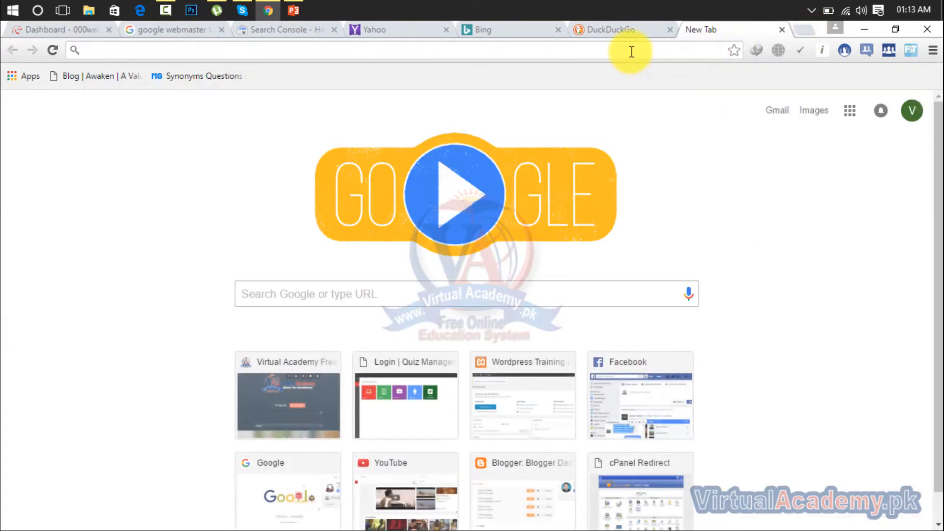
pyautogui.hotkey('ctrl', 'v')
pyautogui.press('Return')
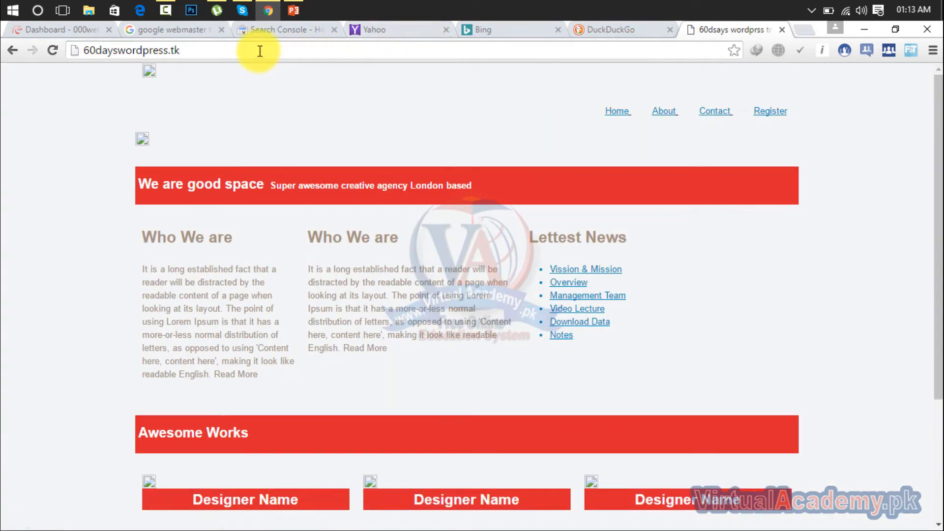
pyautogui.moveTo(261, 51); pyautogui.dragTo(210, 62)
pyautogui.hotkey('ctrl', 'c')
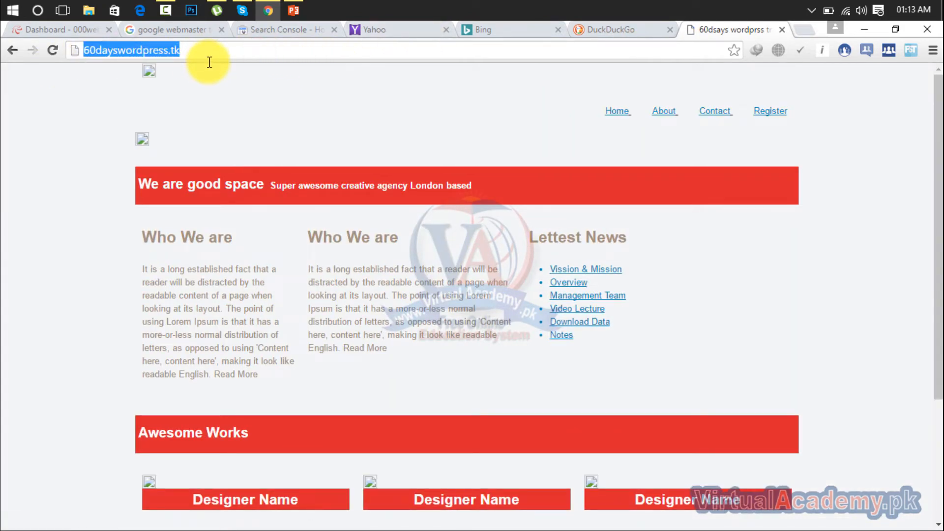
pyautogui.click(284, 30)
pyautogui.hotkey('ctrl', 'v')
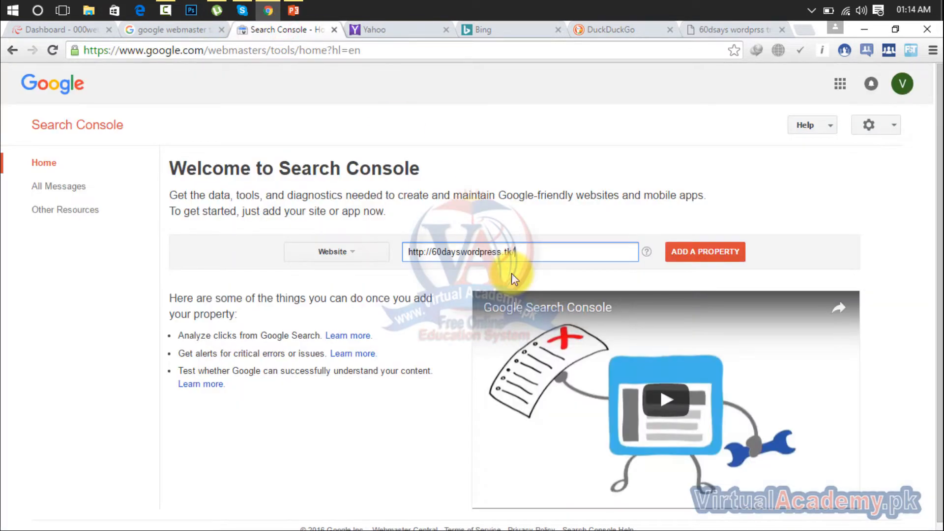
pyautogui.click(699, 260)
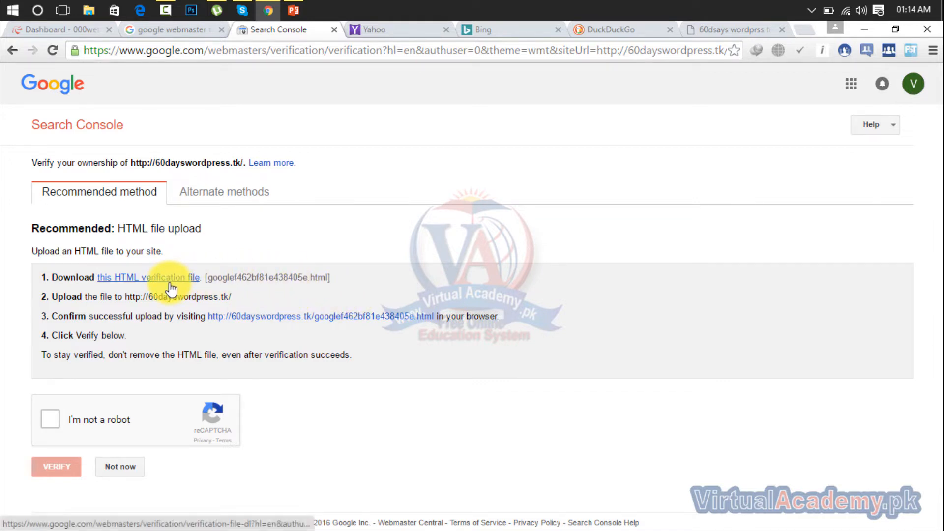
pyautogui.click(232, 195)
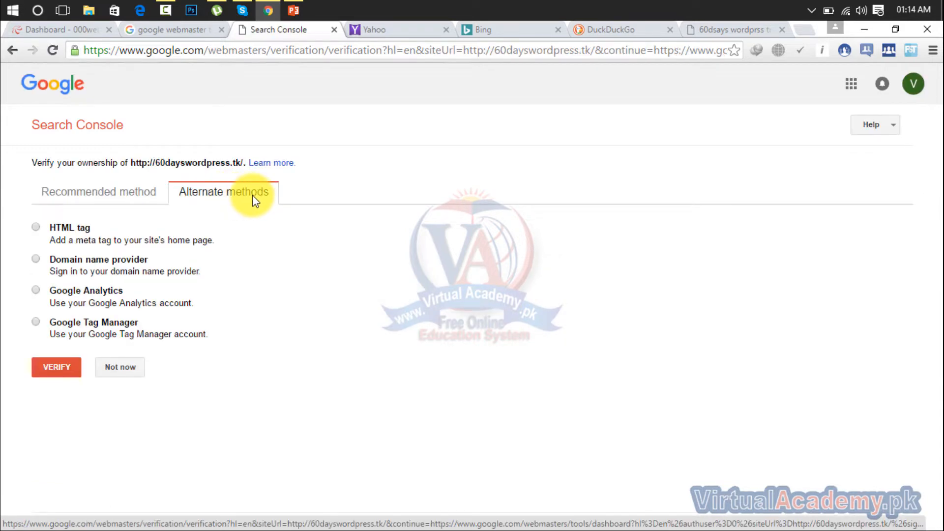
pyautogui.click(36, 229)
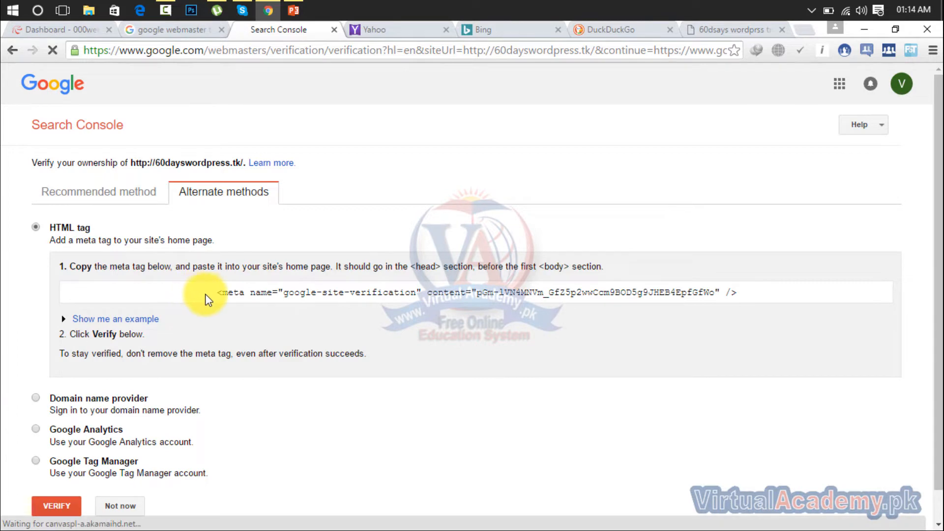
pyautogui.click(217, 294)
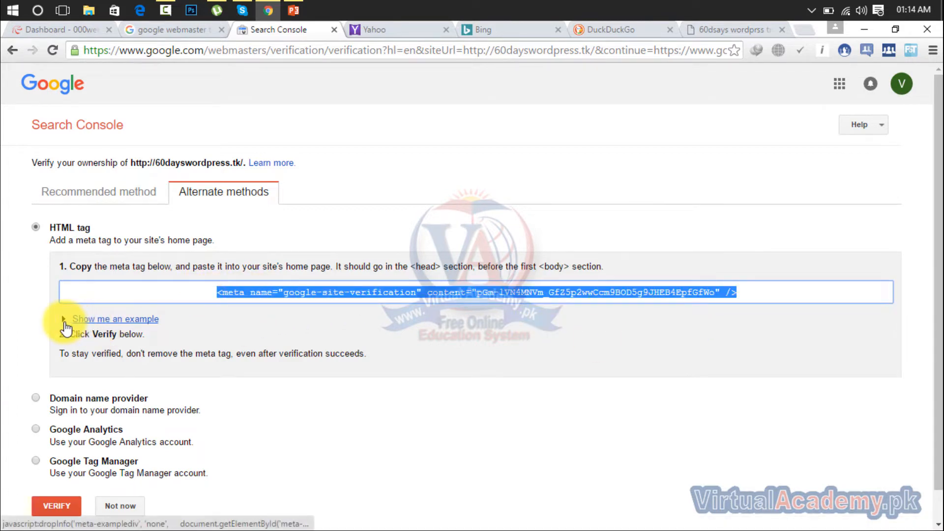
# Step: Show the example of the meta tag's placement in the head section and select the full verification meta tag
pyautogui.click(64, 321)
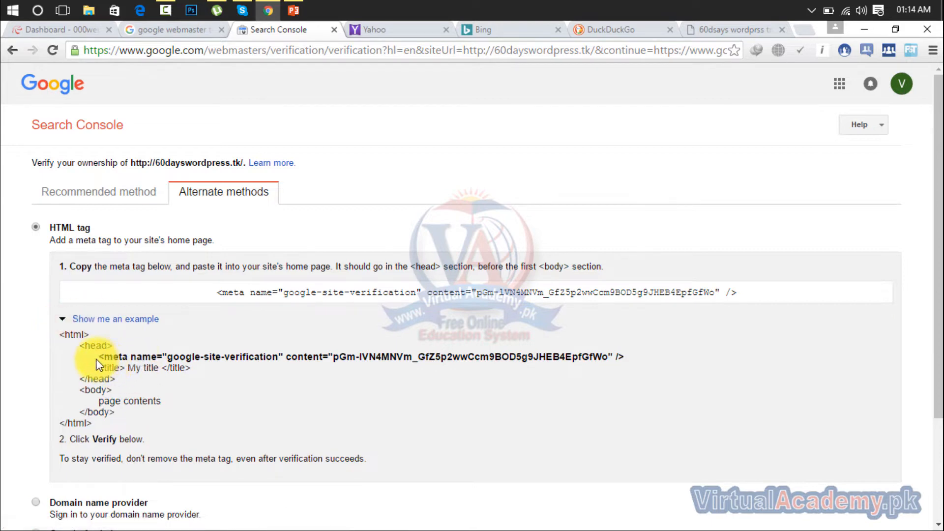
pyautogui.moveTo(94, 358); pyautogui.dragTo(635, 357)
pyautogui.moveTo(79, 344); pyautogui.dragTo(129, 356)
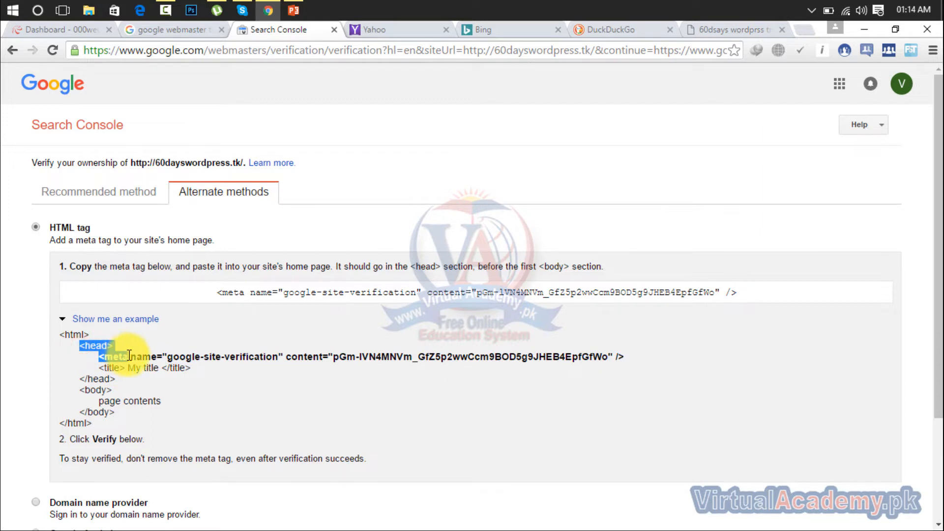
pyautogui.click(748, 297)
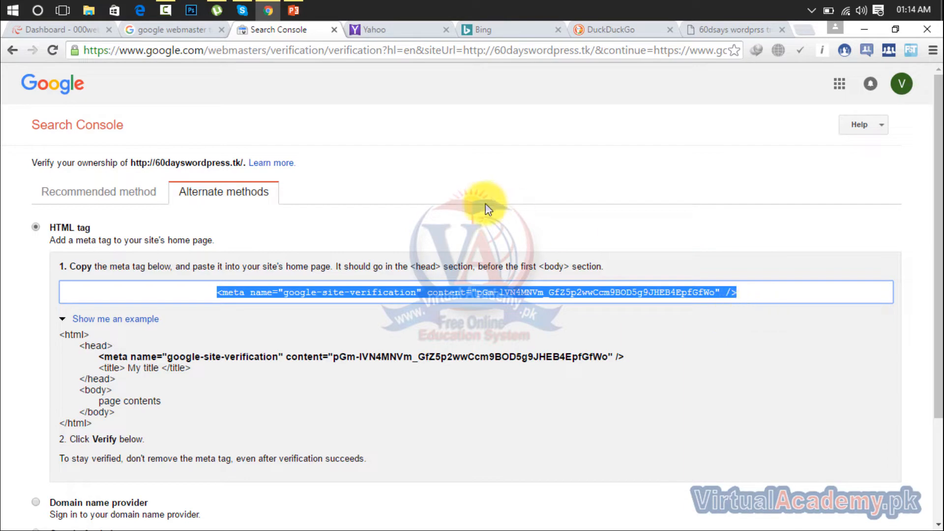
# Step: Open the 000webhost file manager for 60dayswordpress.tk and log in to the FTP server with the saved credentials
pyautogui.click(72, 32)
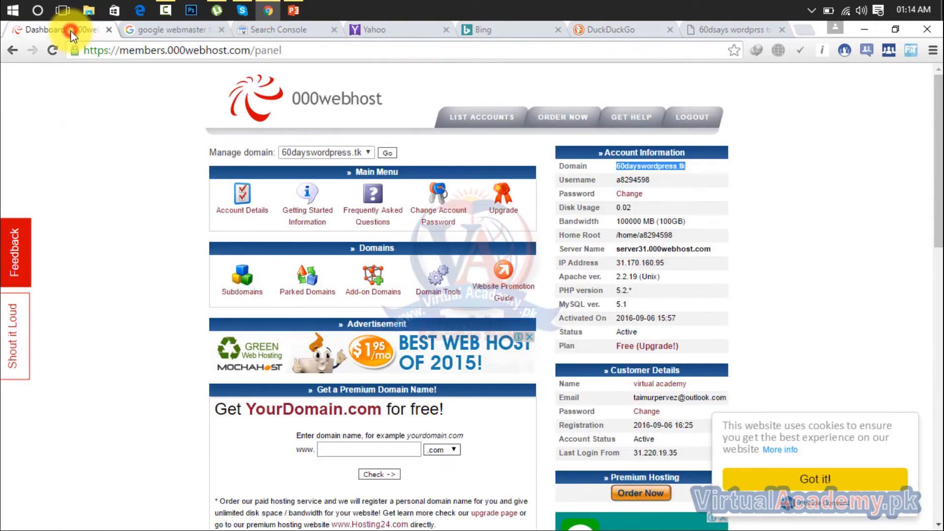
pyautogui.moveTo(938, 133); pyautogui.dragTo(938, 337)
pyautogui.click(242, 363)
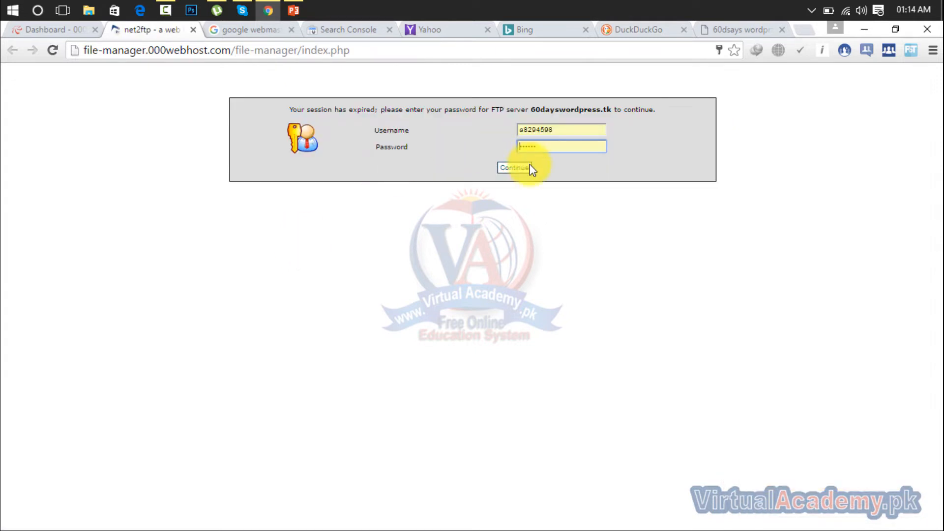
pyautogui.click(529, 168)
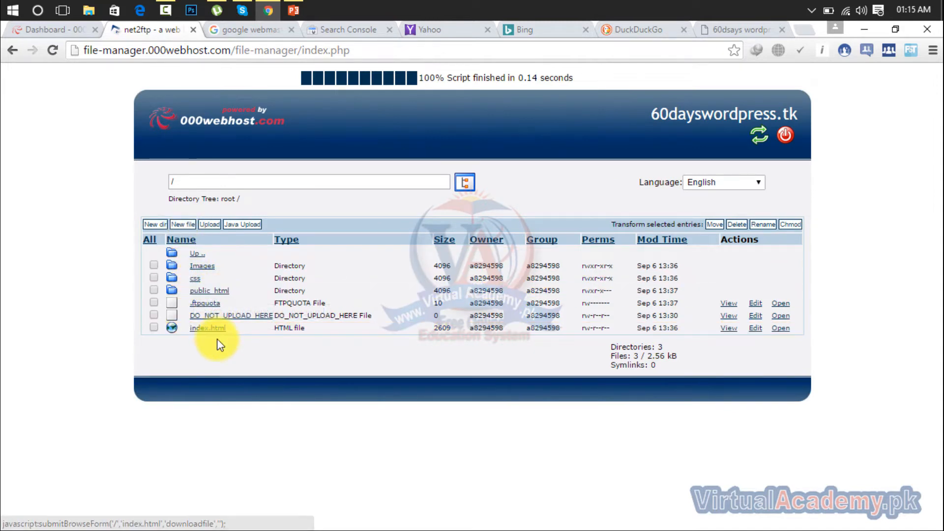
# Step: Open the public_html folder of 60dayswordpress.tk in the file manager
pyautogui.click(204, 329)
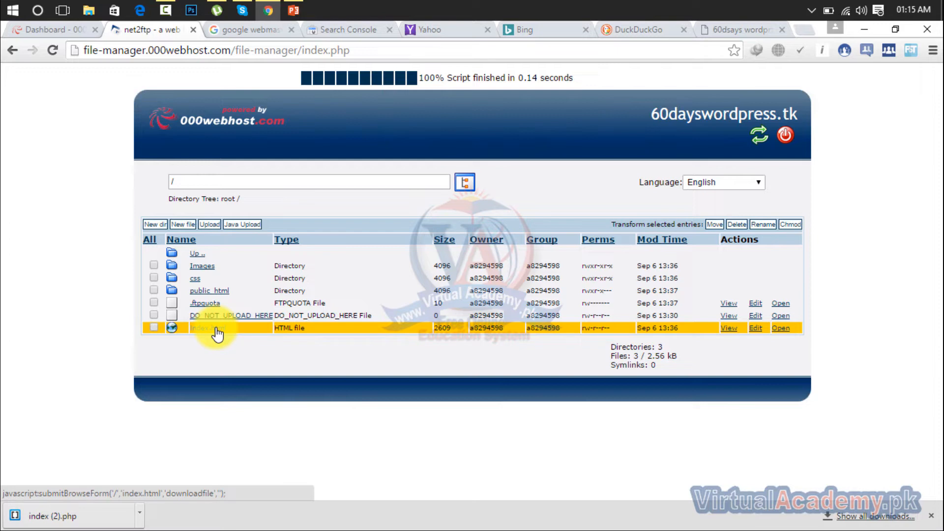
pyautogui.click(215, 288)
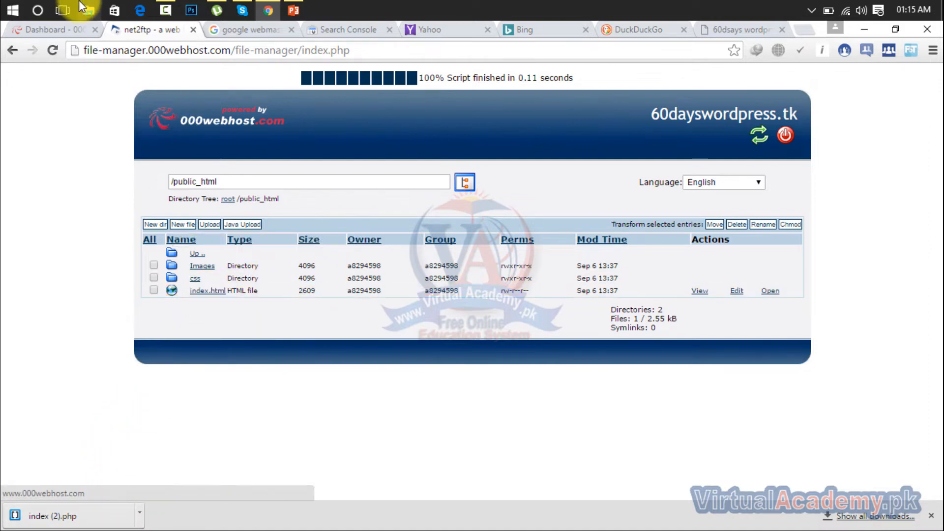
# Step: Try to delete the index, index (1) and index (2) PHP files from the computer's Downloads folder
pyautogui.press('super+e')
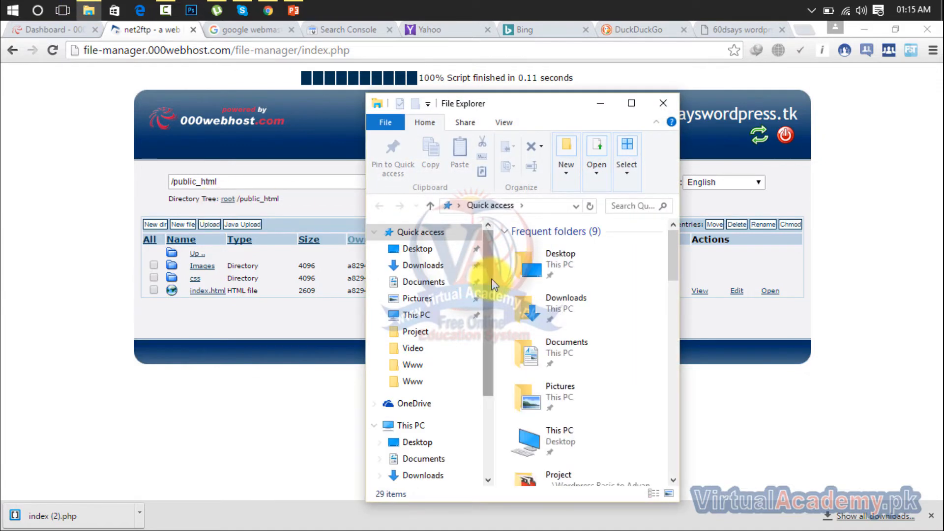
pyautogui.click(450, 265)
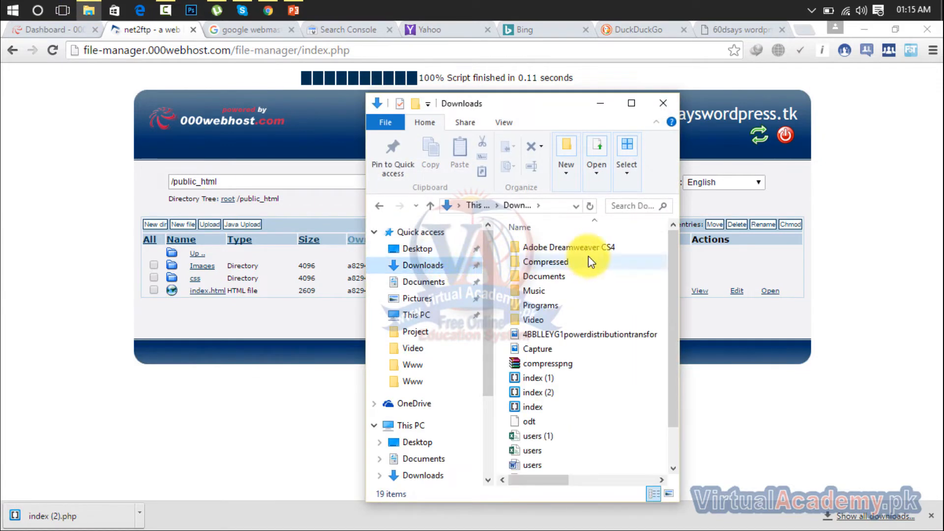
pyautogui.click(629, 109)
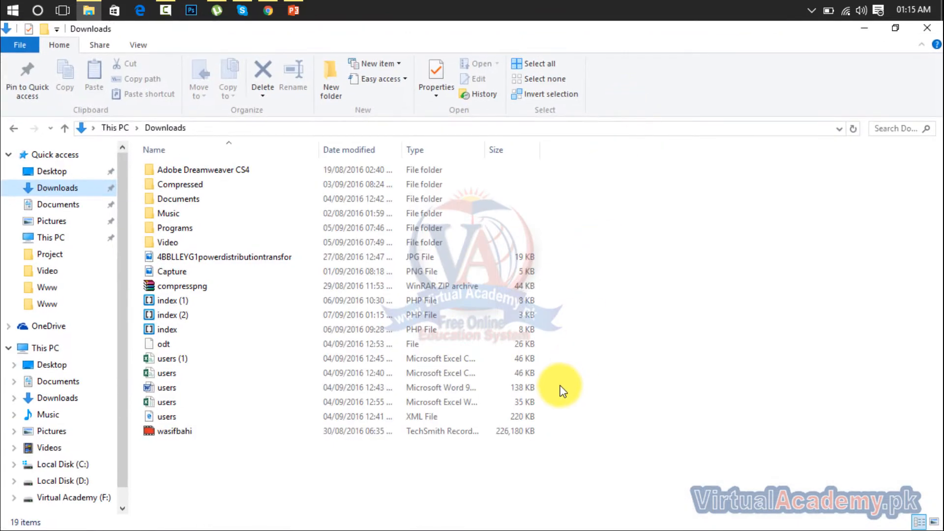
pyautogui.click(232, 303)
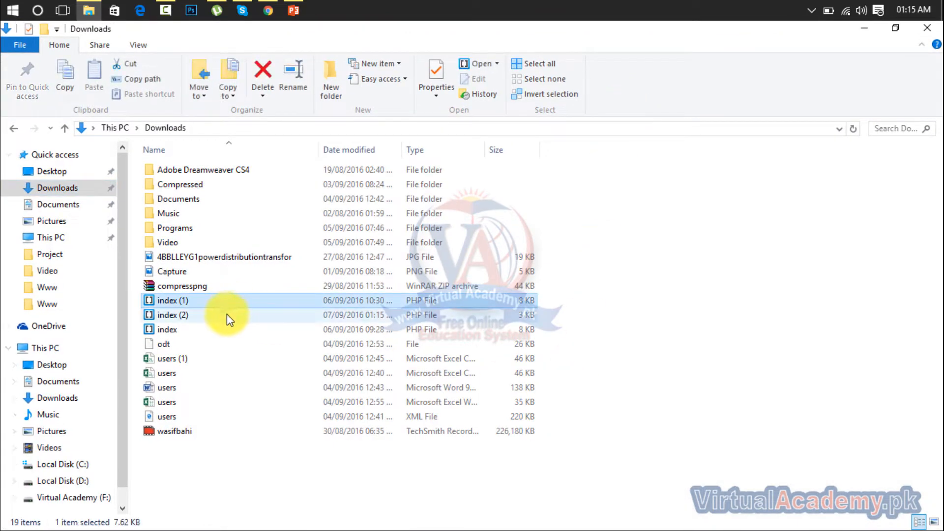
pyautogui.keyDown('ctrl'); pyautogui.click(226, 314); pyautogui.keyUp('ctrl')
pyautogui.keyDown('ctrl'); pyautogui.click(226, 331); pyautogui.keyUp('ctrl')
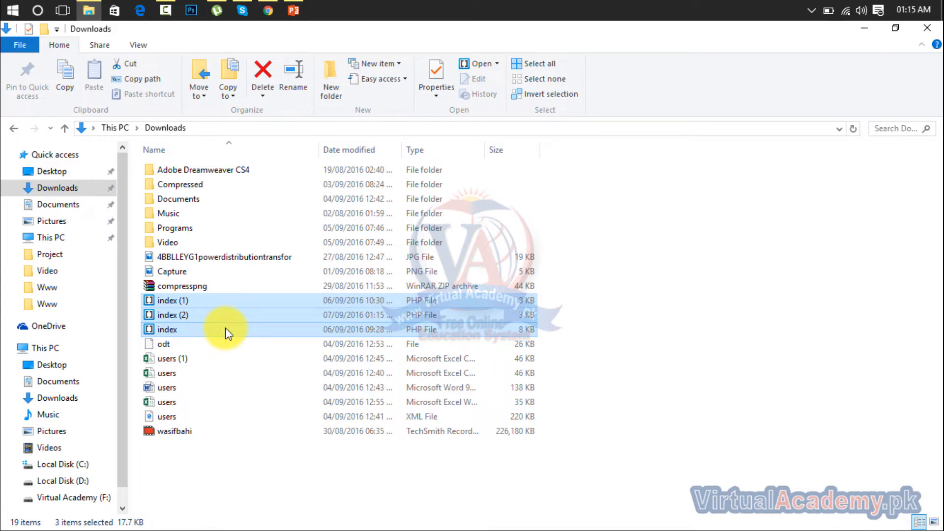
pyautogui.press('Delete')
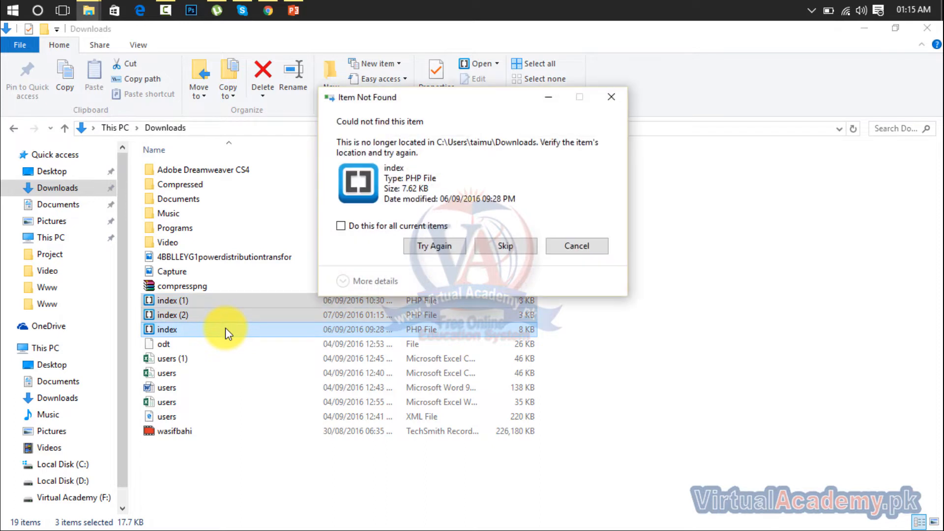
pyautogui.click(406, 229)
pyautogui.click(423, 244)
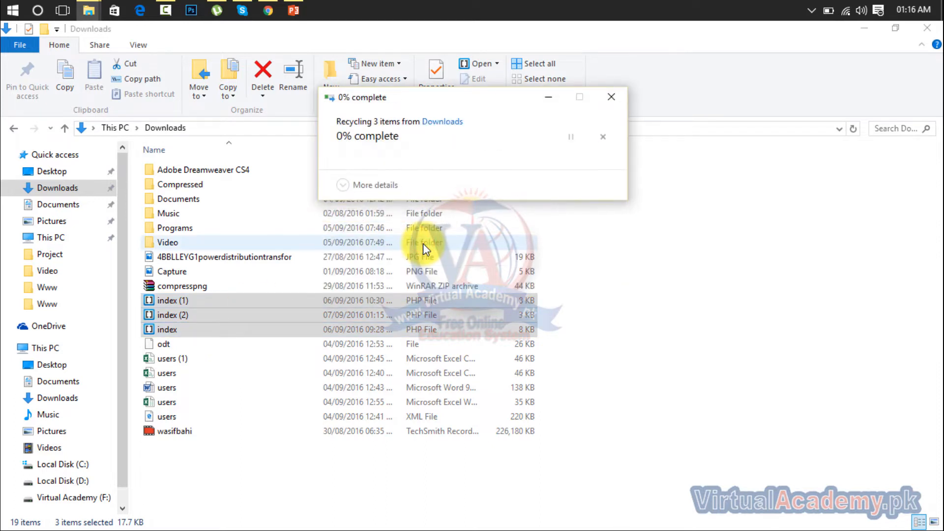
pyautogui.click(505, 244)
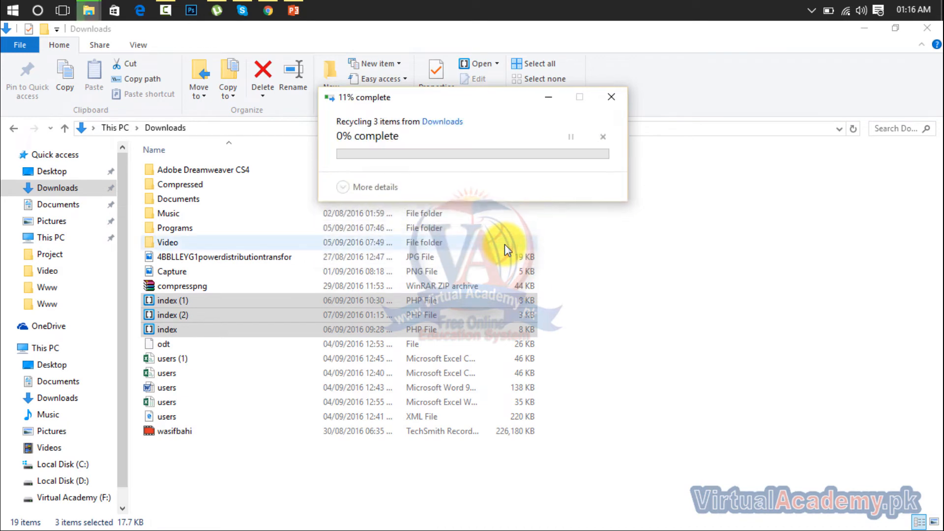
pyautogui.click(504, 244)
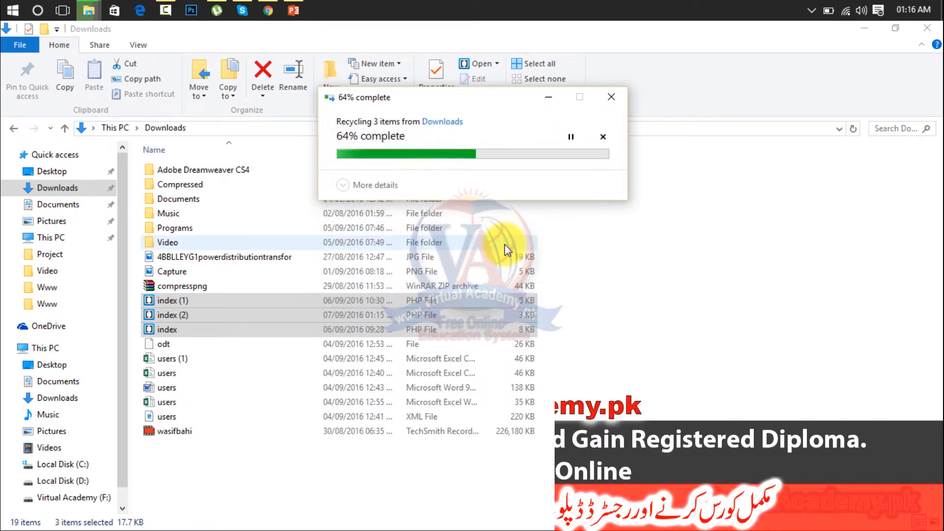
pyautogui.click(572, 246)
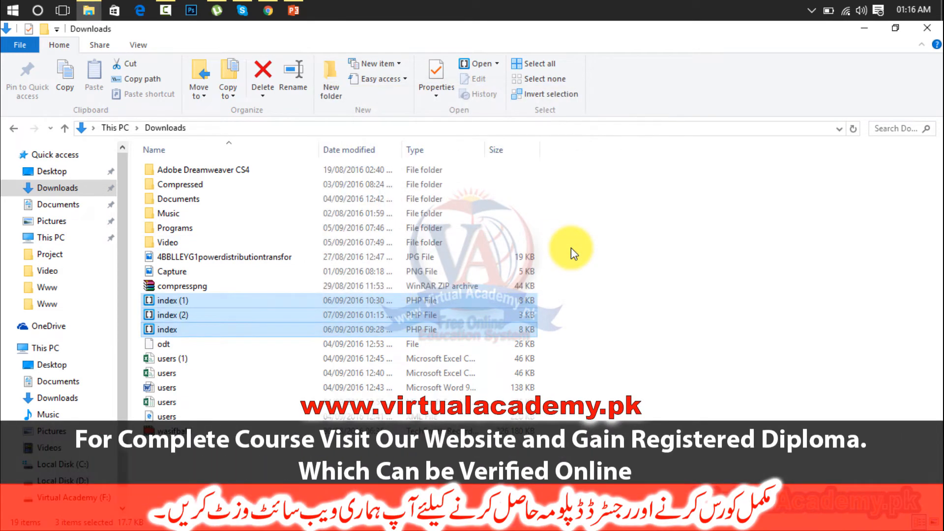
pyautogui.click(917, 25)
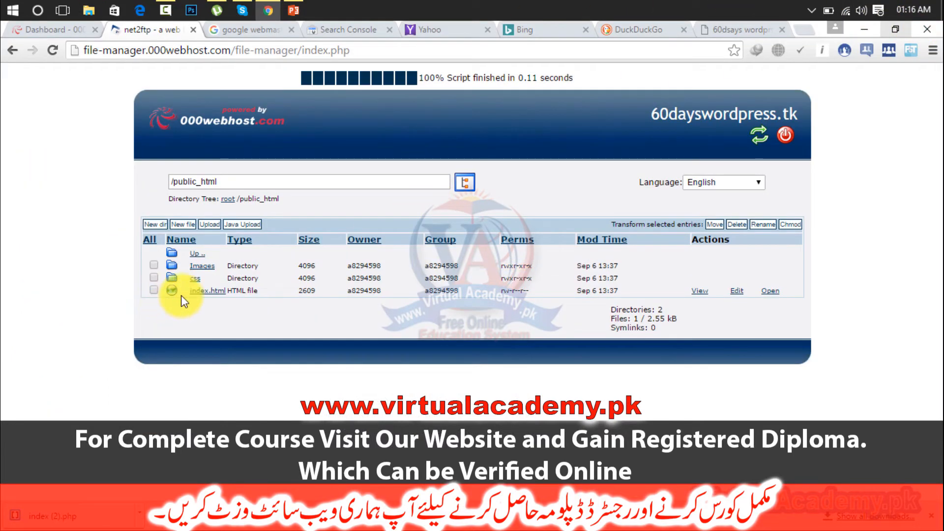
# Step: Edit index.html in public_html, insert the copied Google site verification meta tag directly below the opening head tag, and save the file
pyautogui.click(152, 291)
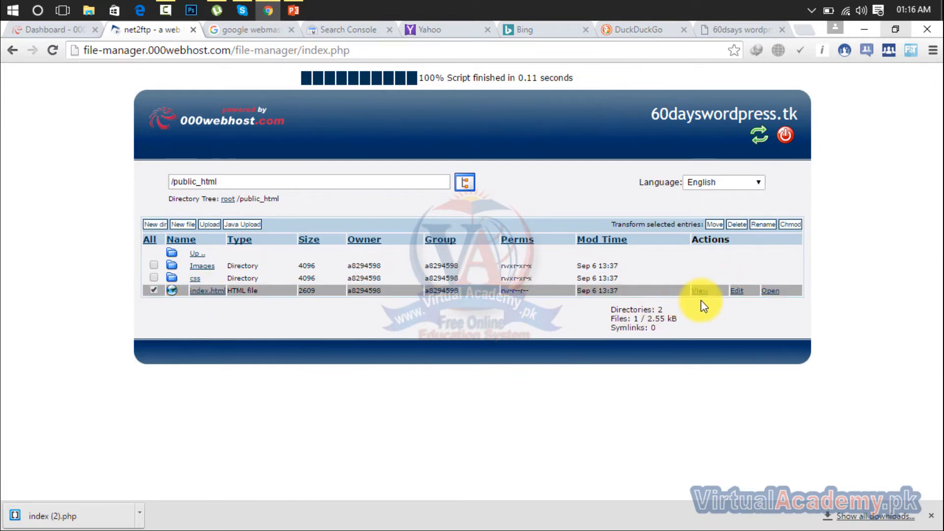
pyautogui.click(738, 294)
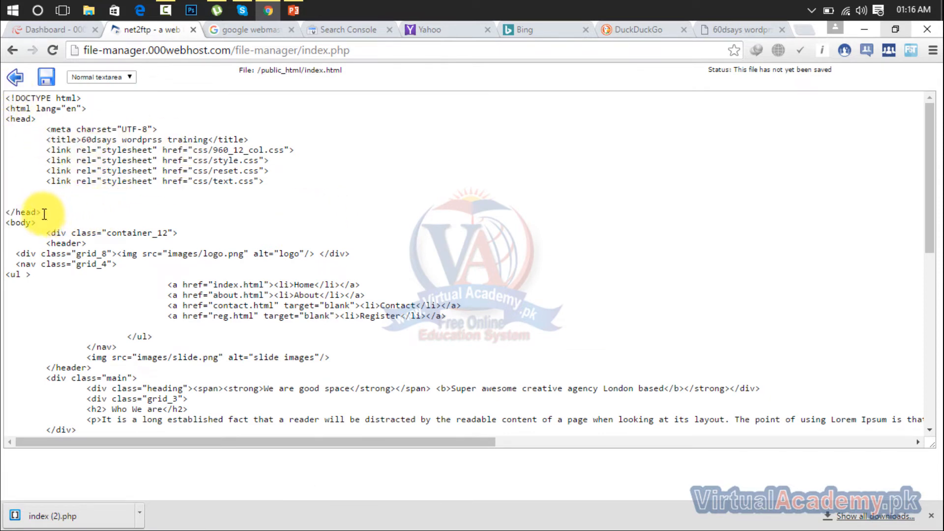
pyautogui.click(42, 120)
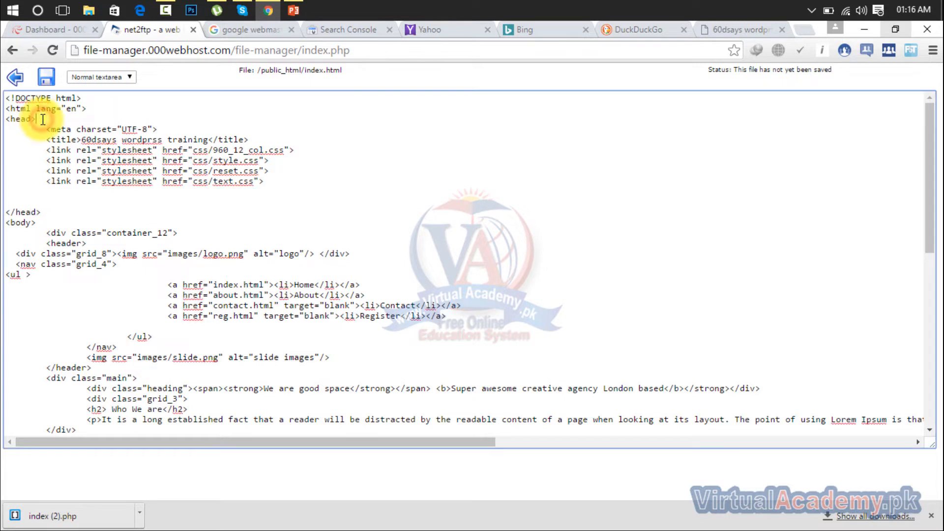
pyautogui.press('Return')
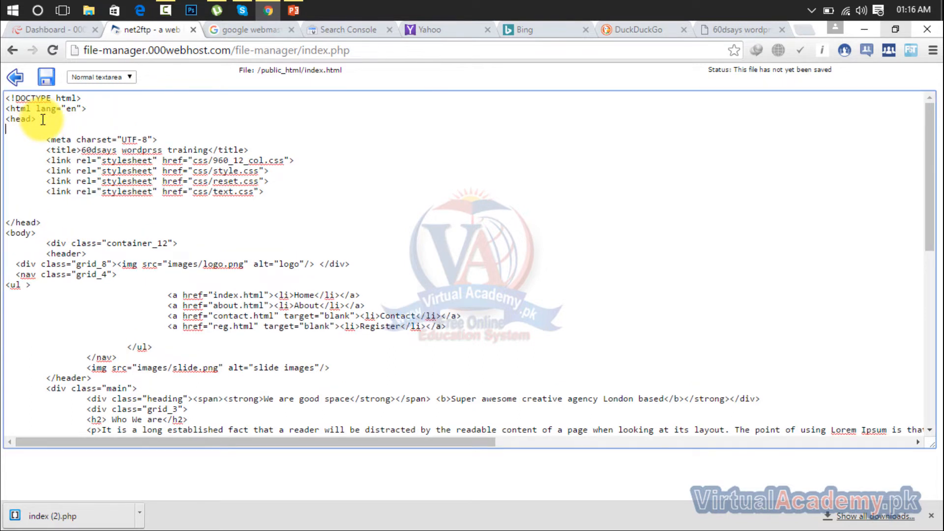
pyautogui.write('<meta name="google-site-verification" content="pGm-lVN4MNVm_GfZ5p2wwCcm9BOD5g9JHEB4EpfGfWo" />')
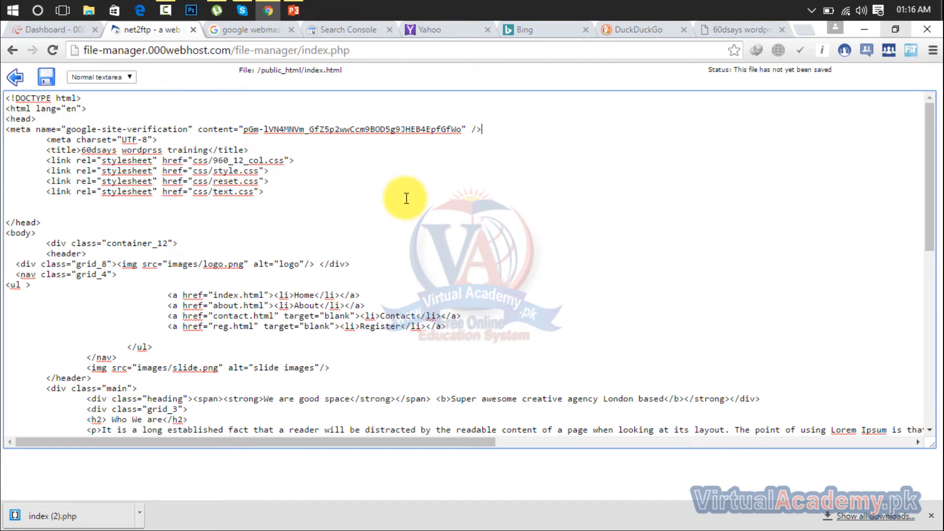
pyautogui.click(44, 81)
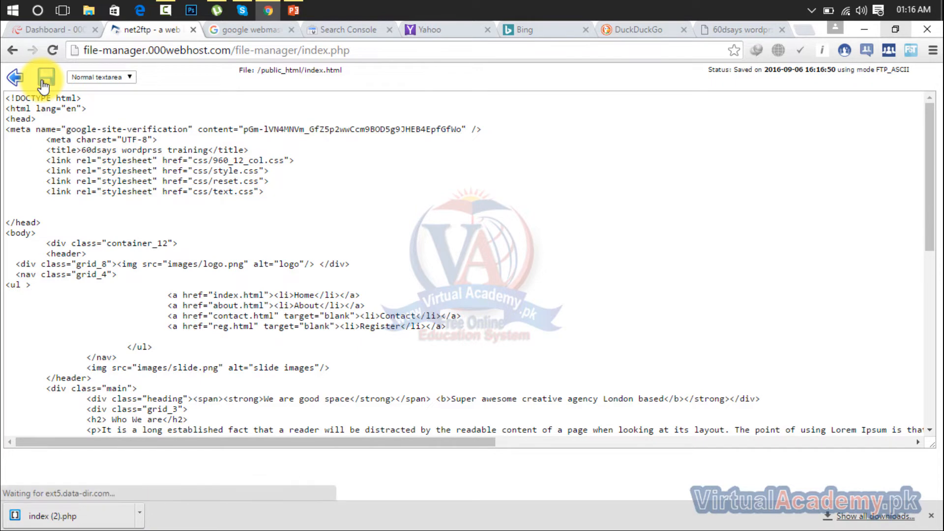
pyautogui.click(44, 81)
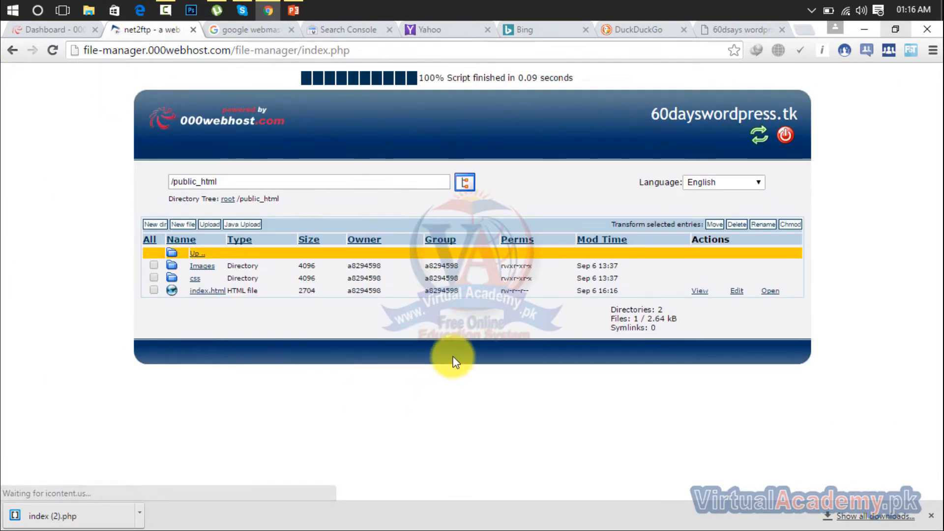
pyautogui.click(350, 30)
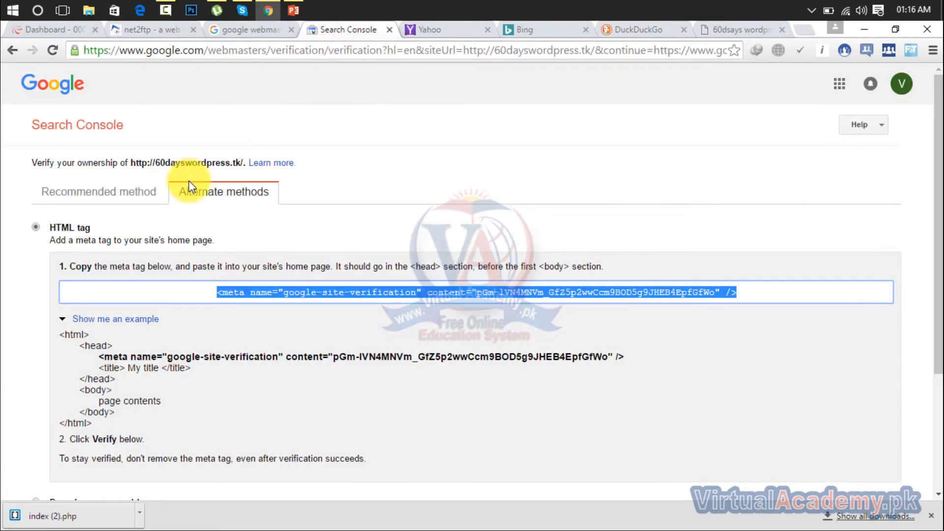
pyautogui.moveTo(938, 148); pyautogui.dragTo(938, 264)
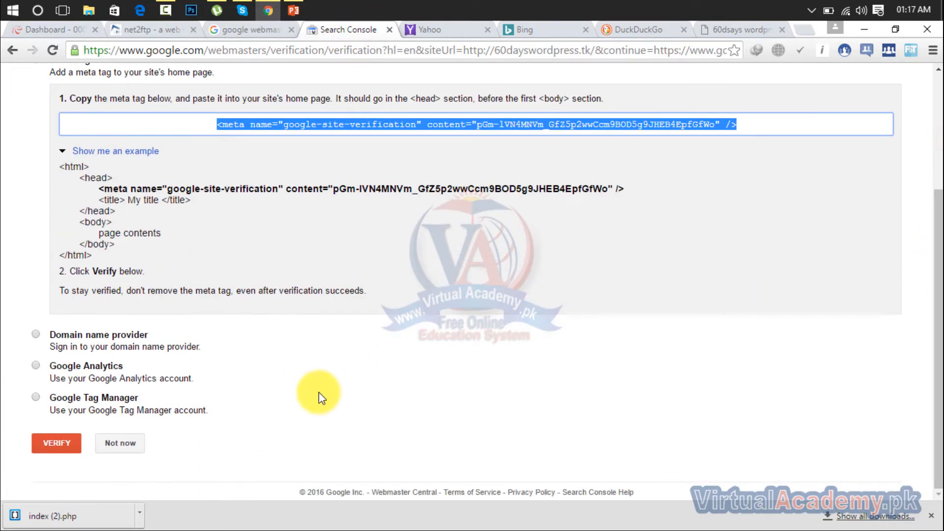
pyautogui.click(64, 444)
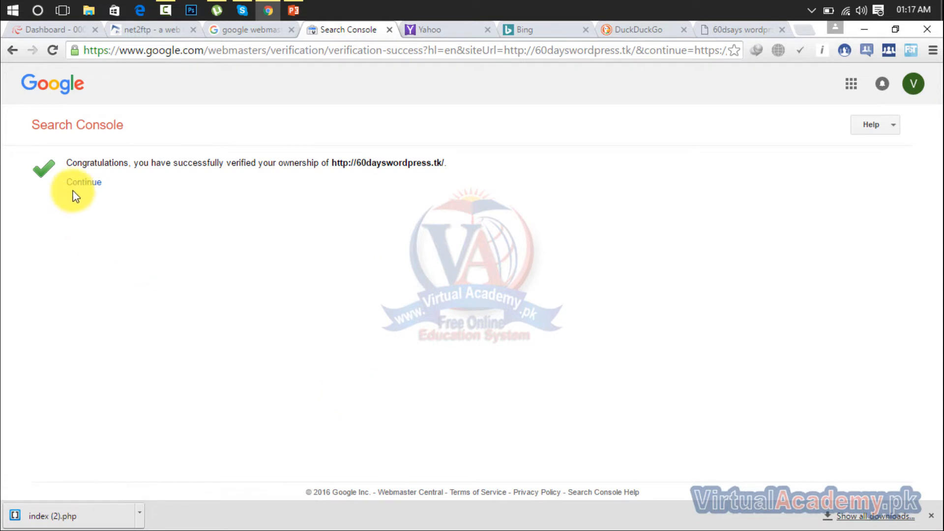
pyautogui.moveTo(122, 127); pyautogui.dragTo(38, 129)
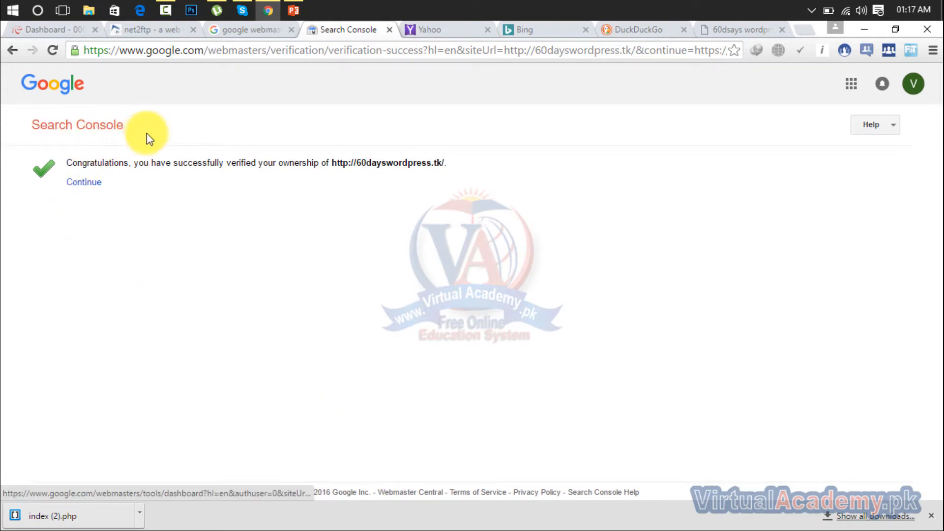
pyautogui.click(461, 154)
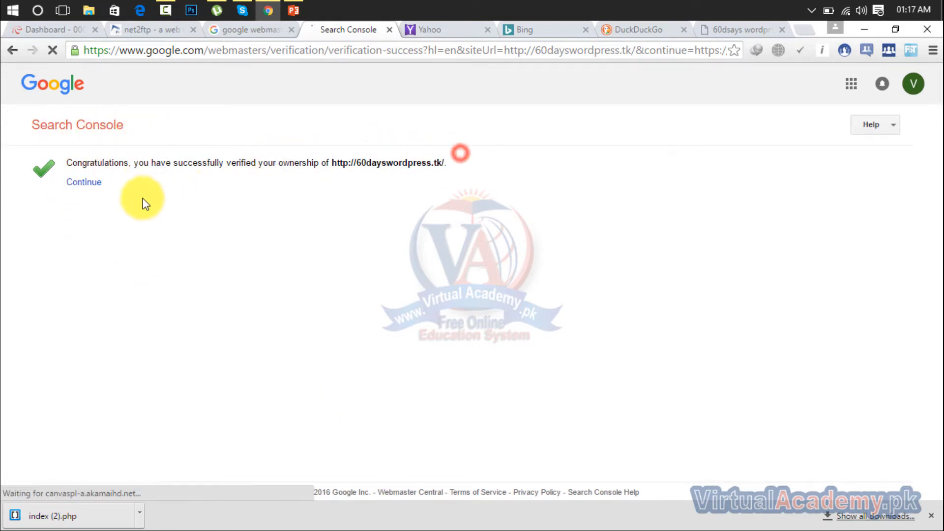
pyautogui.moveTo(108, 194); pyautogui.dragTo(55, 159)
pyautogui.click(190, 210)
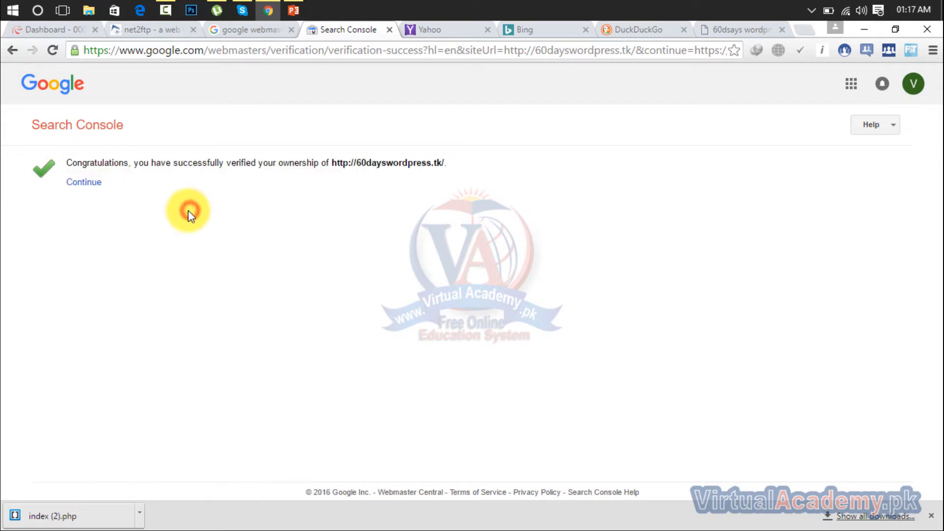
pyautogui.click(141, 517)
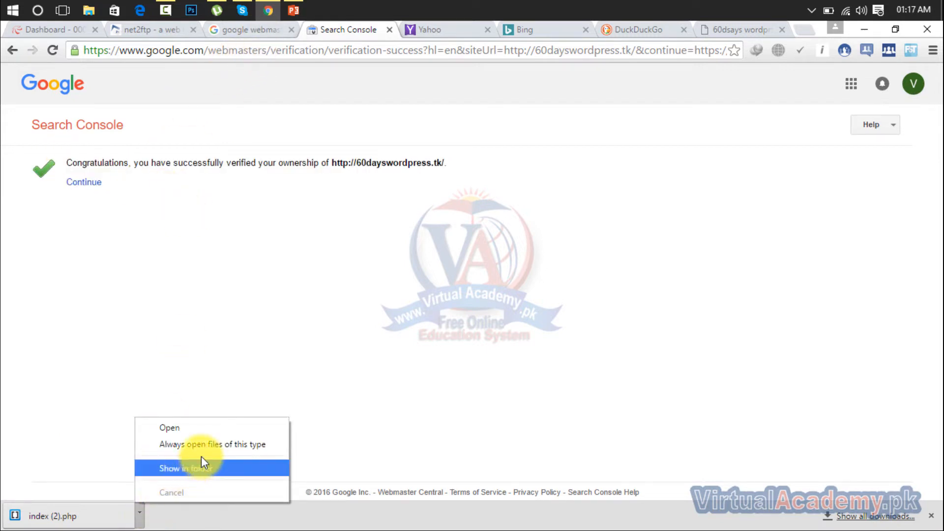
pyautogui.click(194, 429)
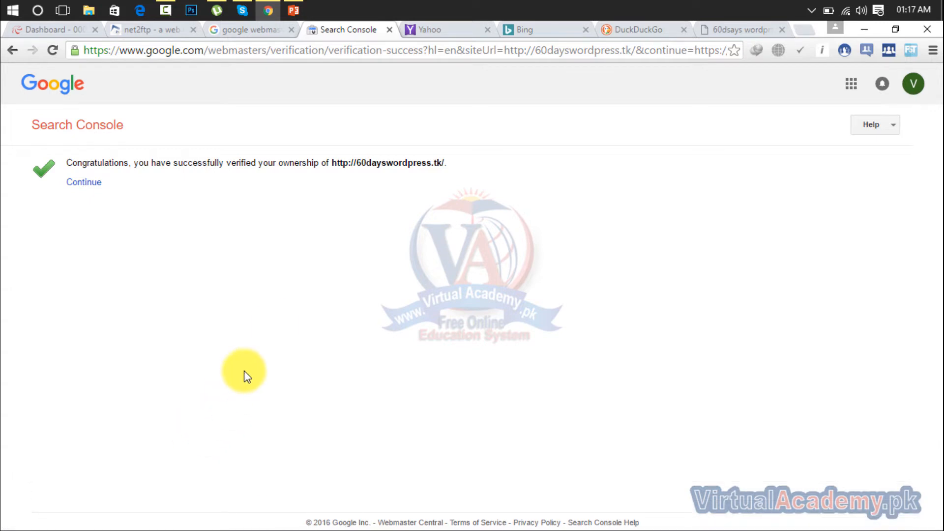
# Step: Review index.html in the file manager's public_html folder and the live 60dayswordpress.tk home page
pyautogui.click(148, 28)
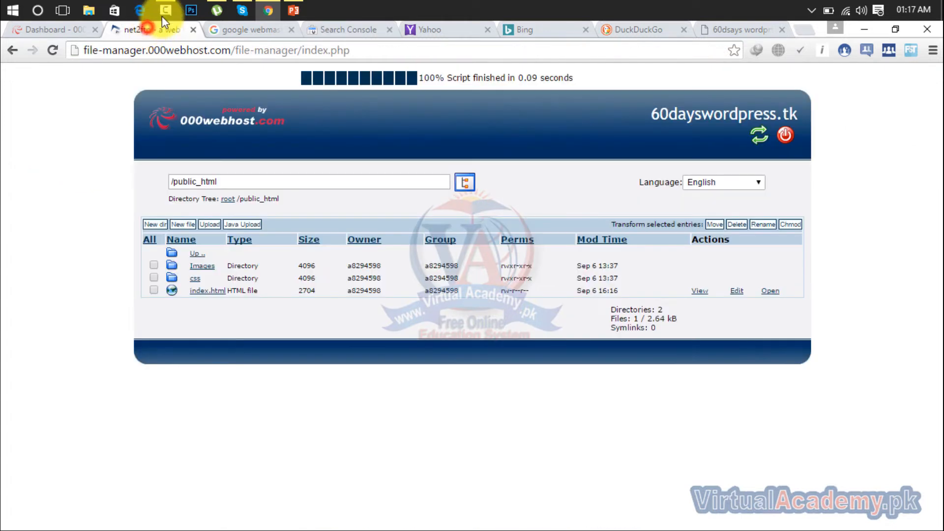
pyautogui.click(738, 293)
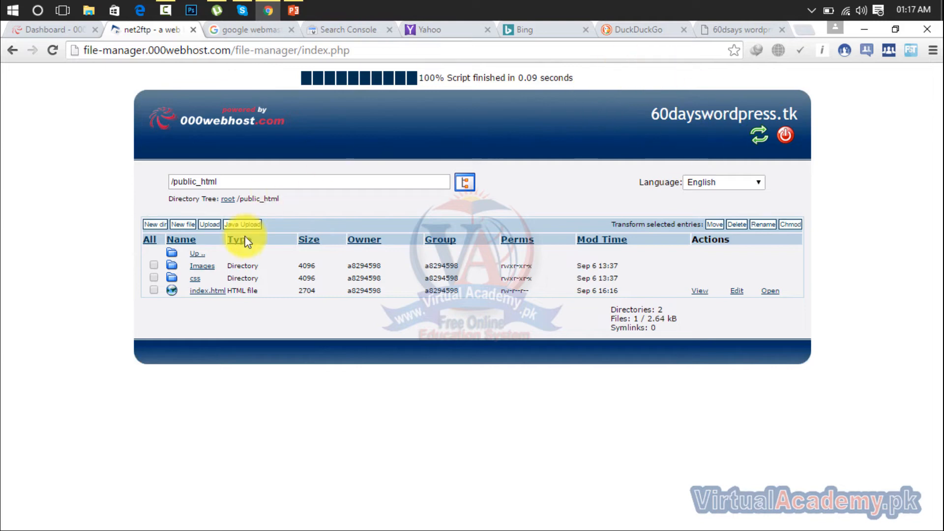
pyautogui.click(729, 30)
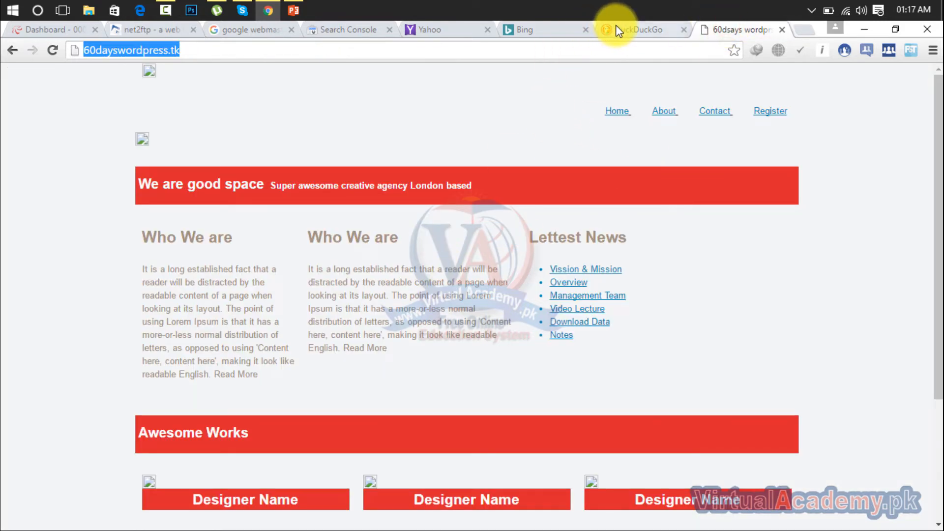
pyautogui.click(329, 32)
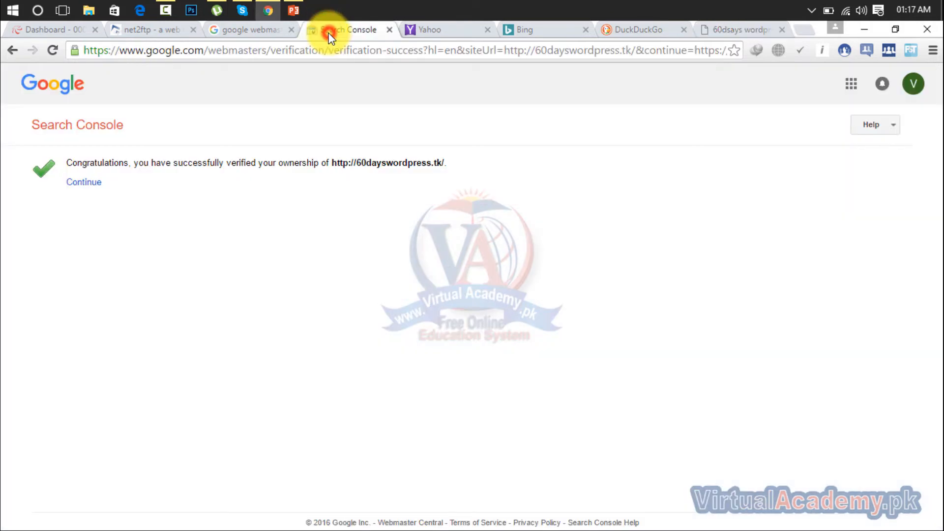
pyautogui.click(92, 183)
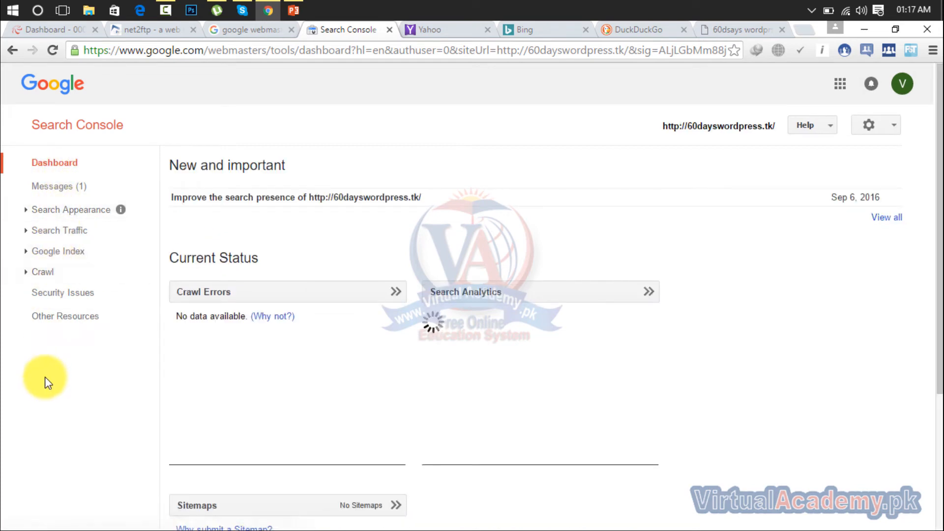
pyautogui.click(60, 295)
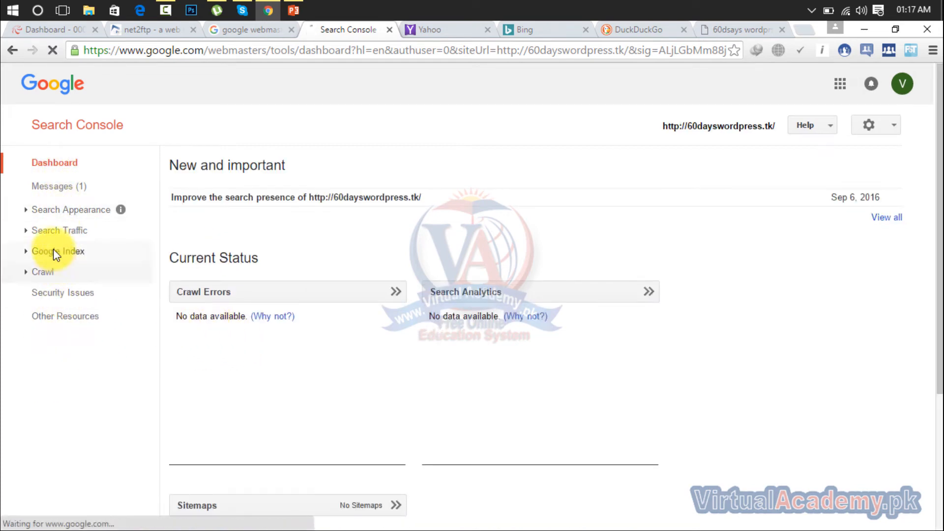
pyautogui.click(53, 251)
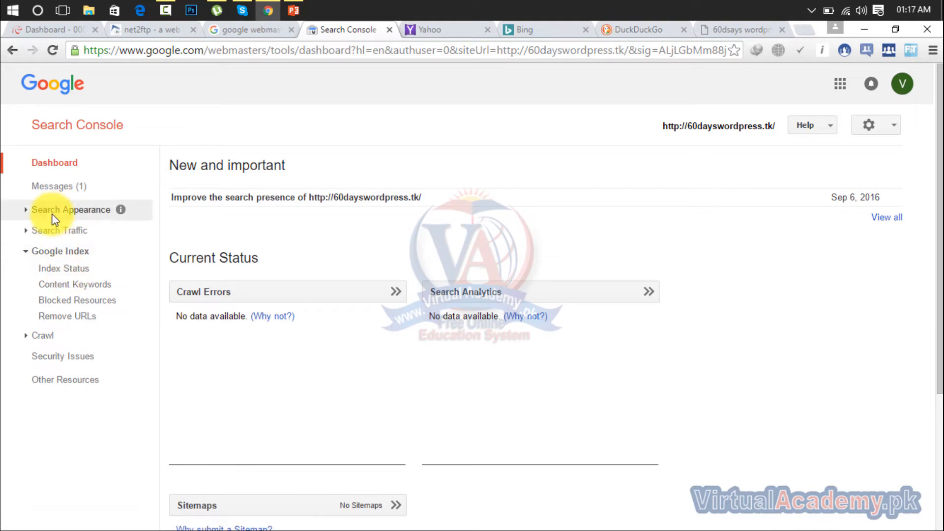
# Step: Expand the Search Traffic section of the 60dayswordpress.tk property and open Search Analytics
pyautogui.click(52, 229)
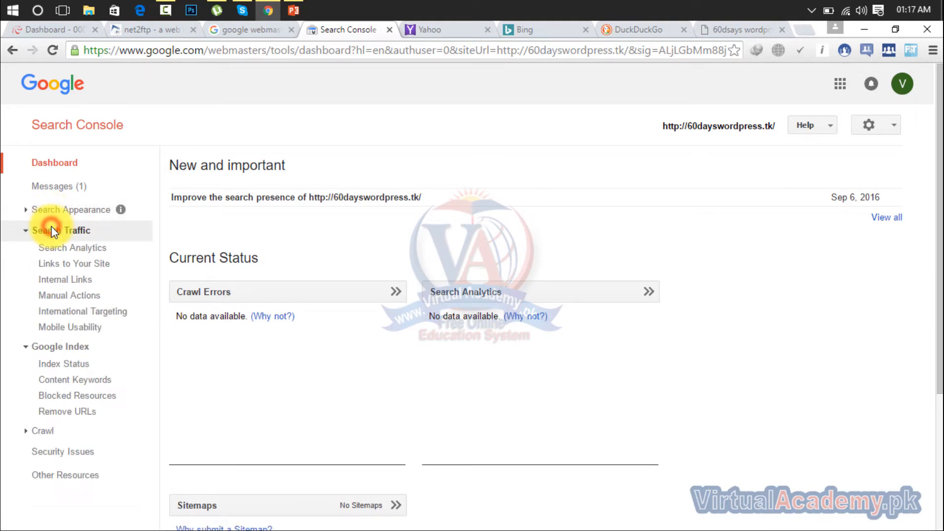
pyautogui.click(70, 252)
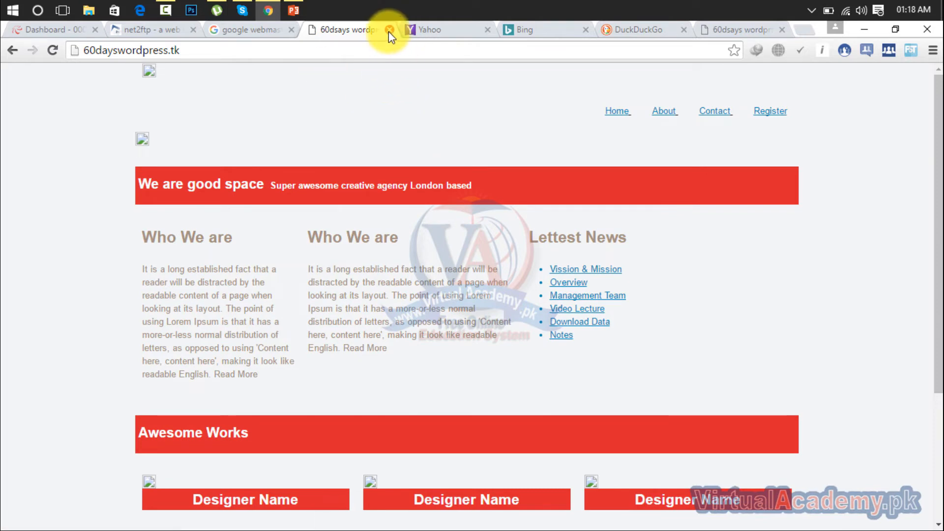
# Step: Look through the Downloads folder in File Explorer, then return to Chrome
pyautogui.click(252, 31)
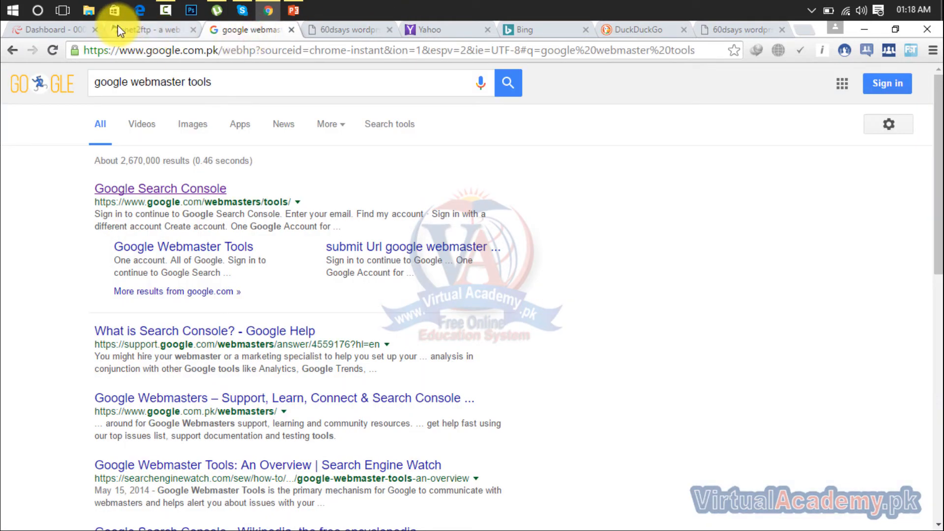
pyautogui.click(90, 8)
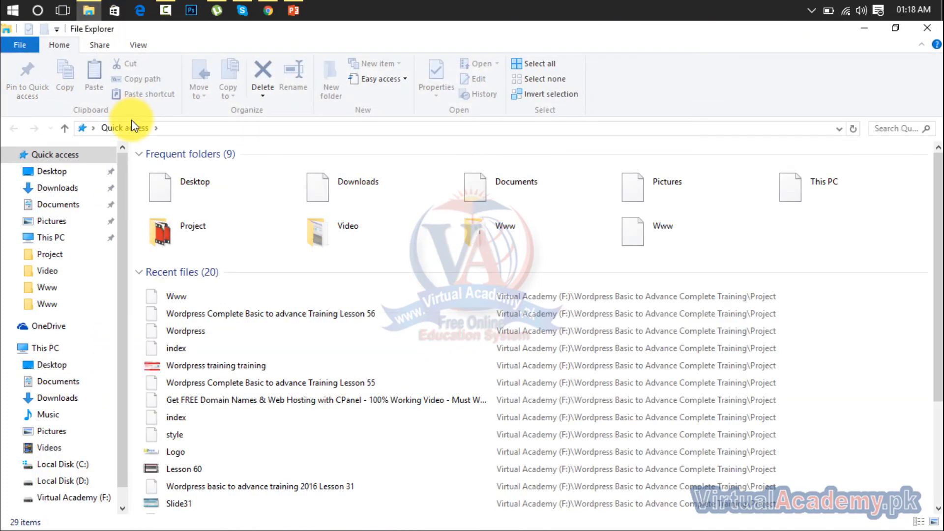
pyautogui.click(61, 188)
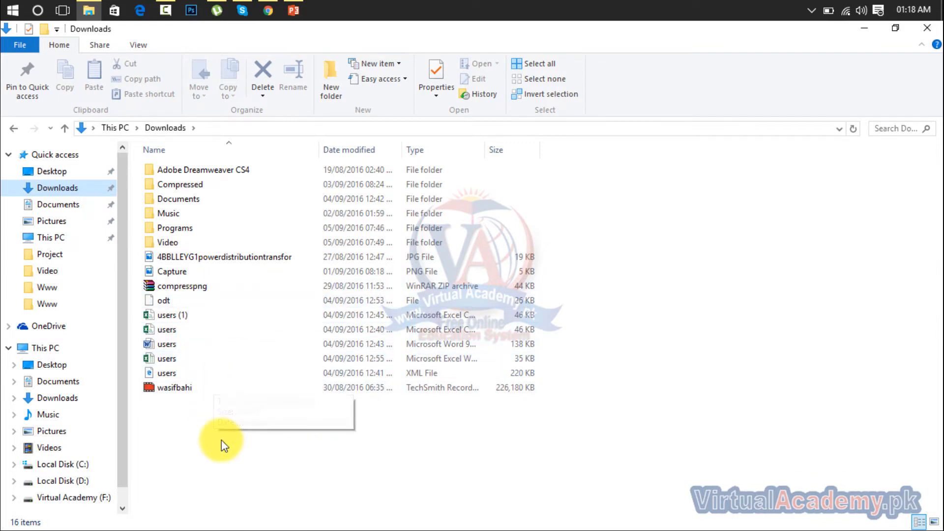
pyautogui.click(270, 9)
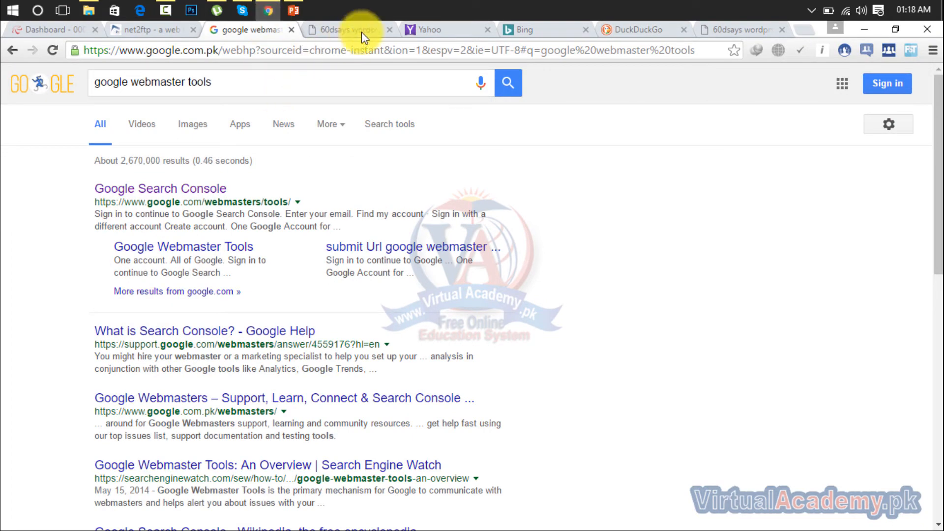
# Step: Download index.html from the file manager's public_html folder and open the downloaded file in Brackets
pyautogui.click(153, 30)
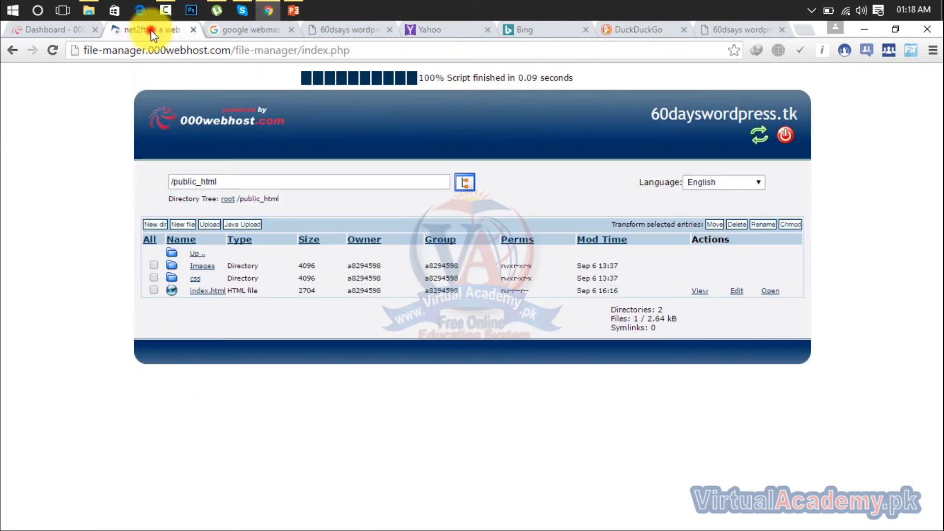
pyautogui.click(197, 292)
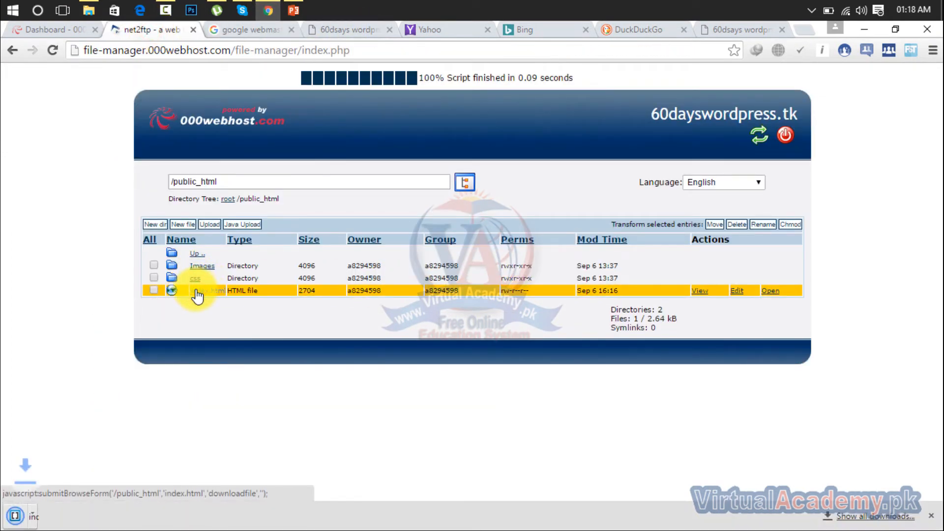
pyautogui.click(139, 513)
pyautogui.click(173, 432)
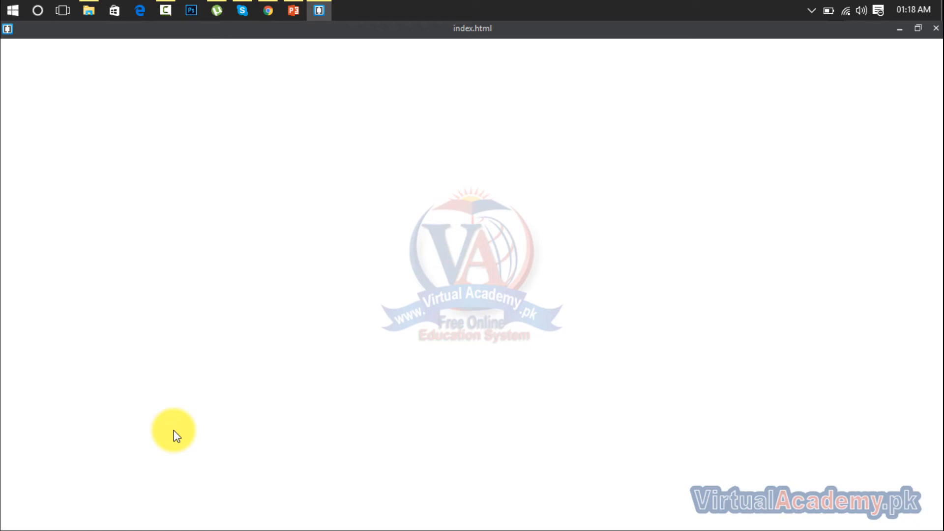
# Step: Return to Chrome, examine the head section of public_html/index.html in the file manager's editor, and close the file manager
pyautogui.click(266, 8)
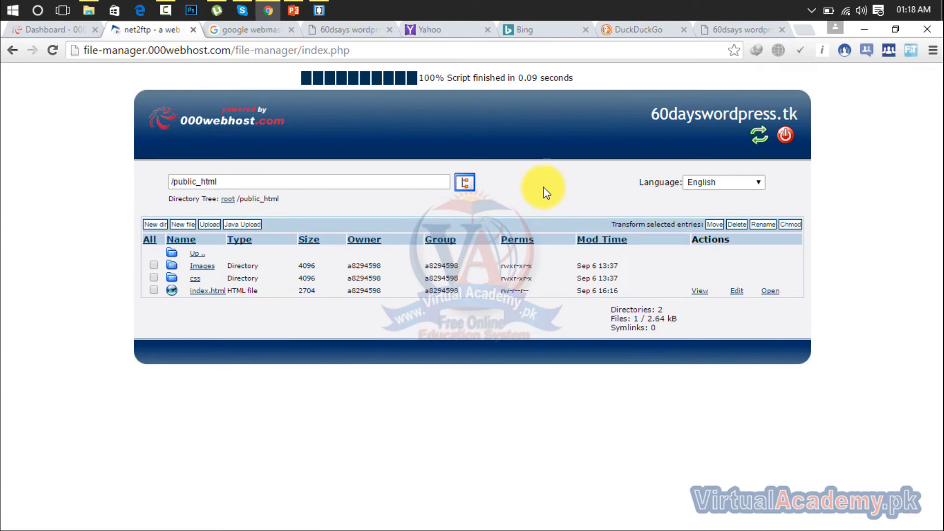
pyautogui.click(737, 291)
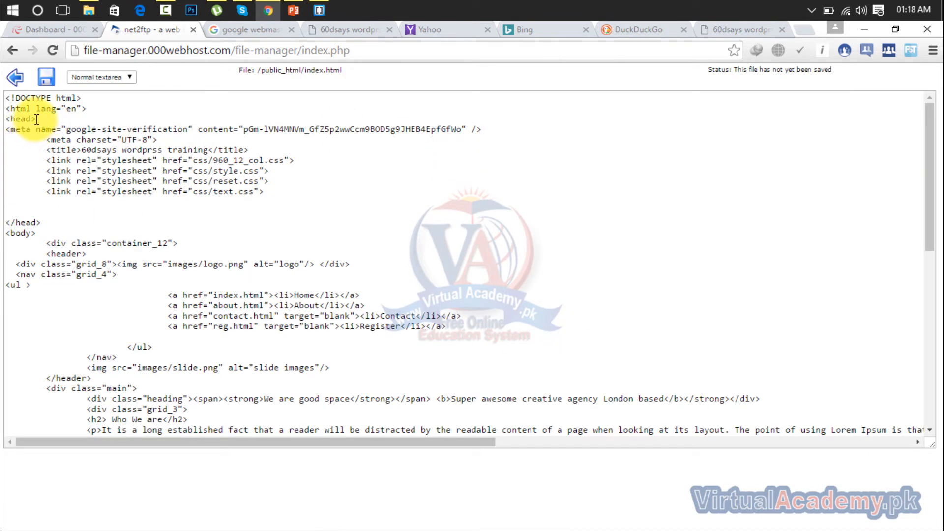
pyautogui.moveTo(38, 119); pyautogui.dragTo(6, 119)
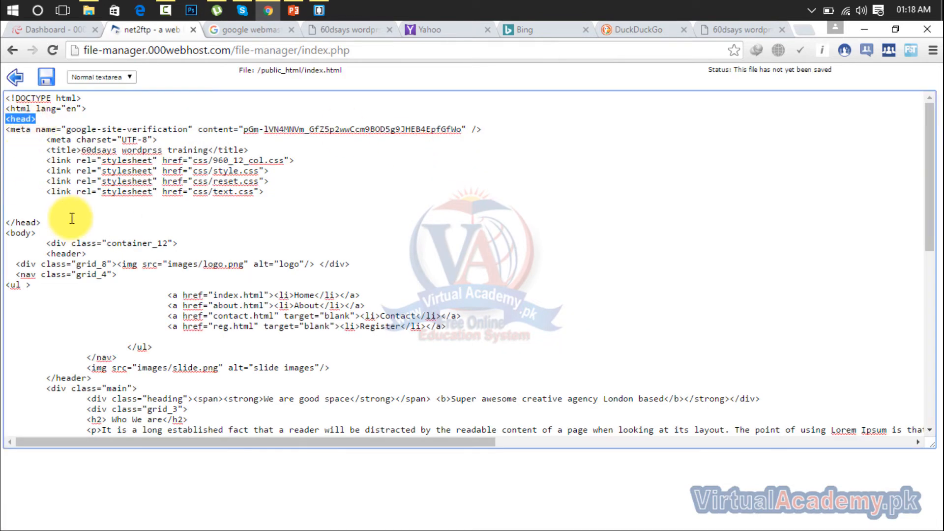
pyautogui.moveTo(42, 223); pyautogui.dragTo(6, 223)
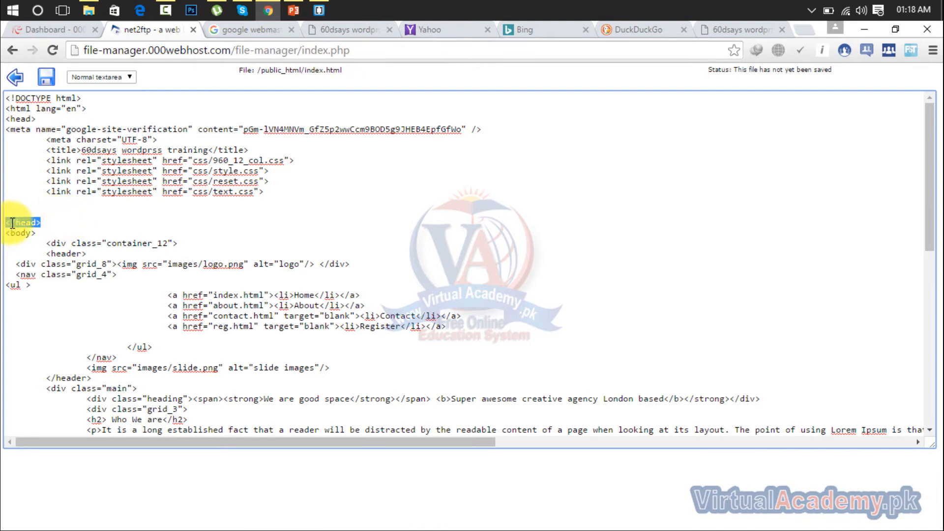
pyautogui.click(17, 223)
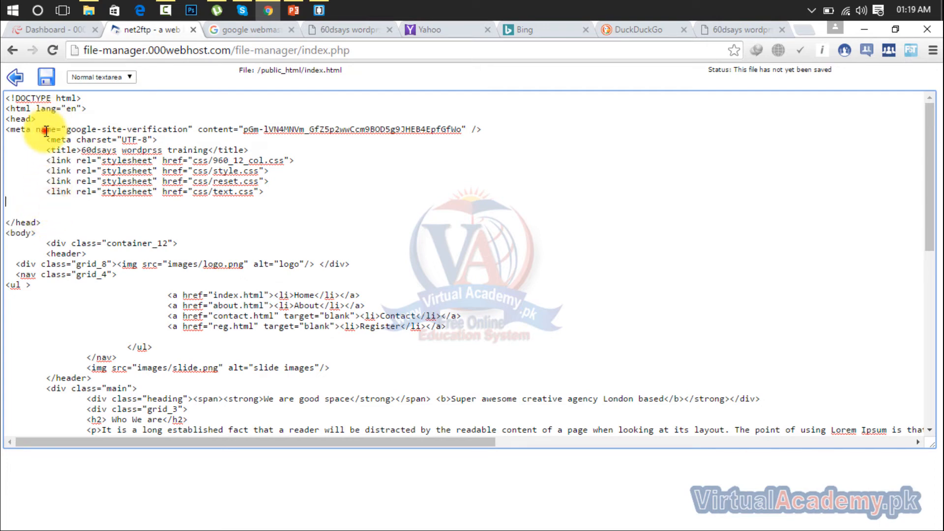
pyautogui.moveTo(46, 130); pyautogui.dragTo(82, 188)
pyautogui.click(87, 194)
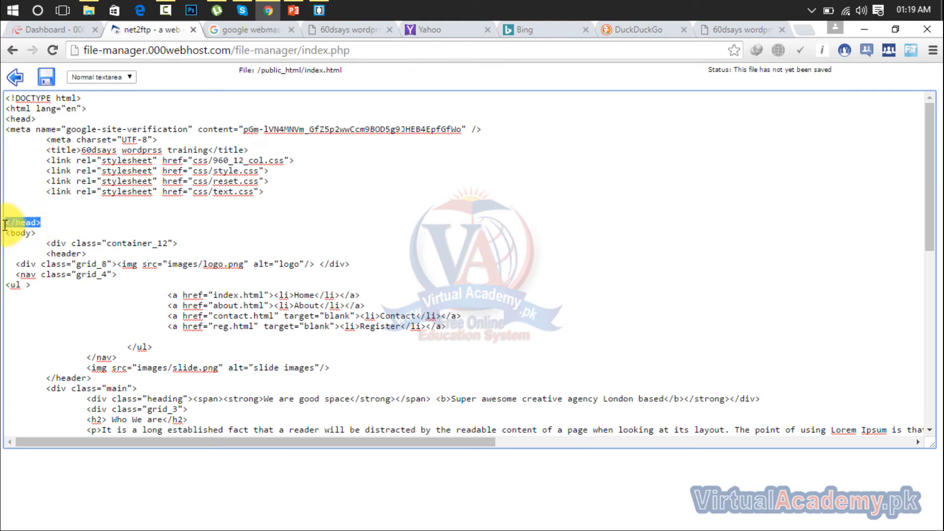
pyautogui.moveTo(4, 224); pyautogui.dragTo(8, 123)
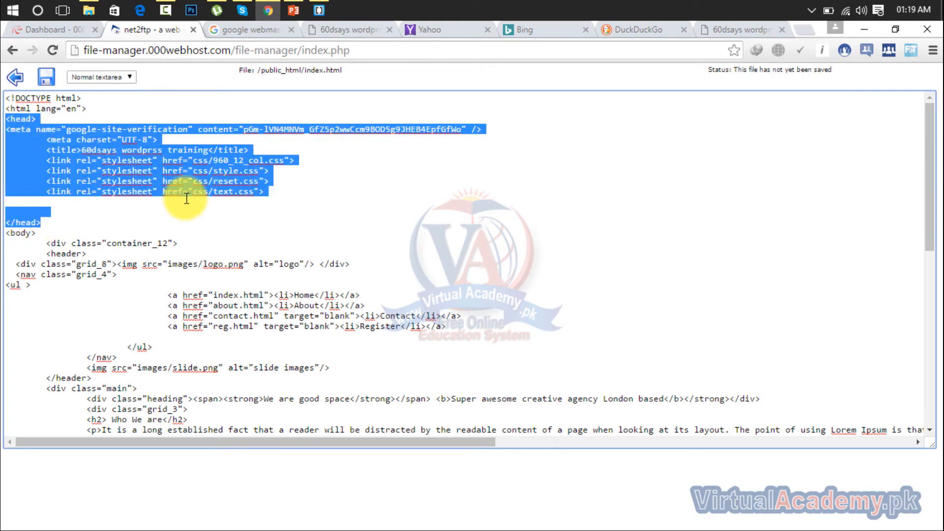
pyautogui.click(319, 205)
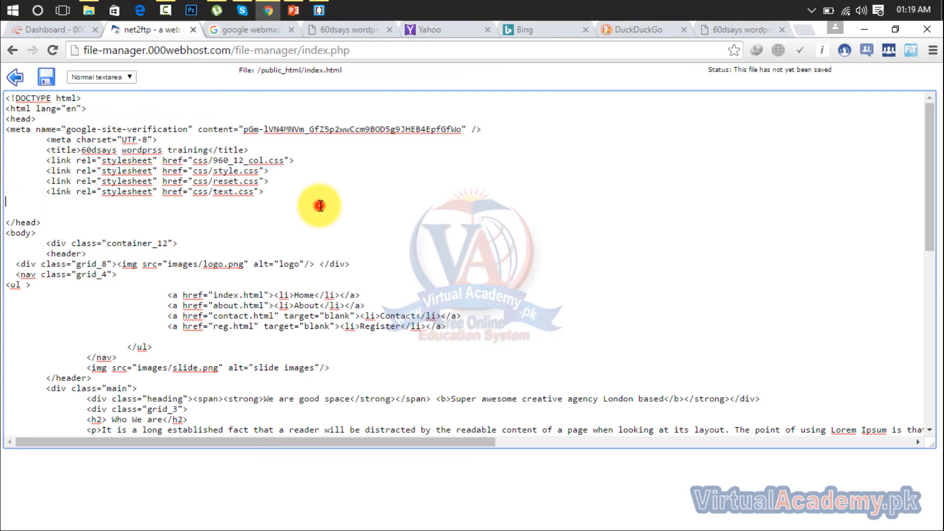
pyautogui.click(193, 30)
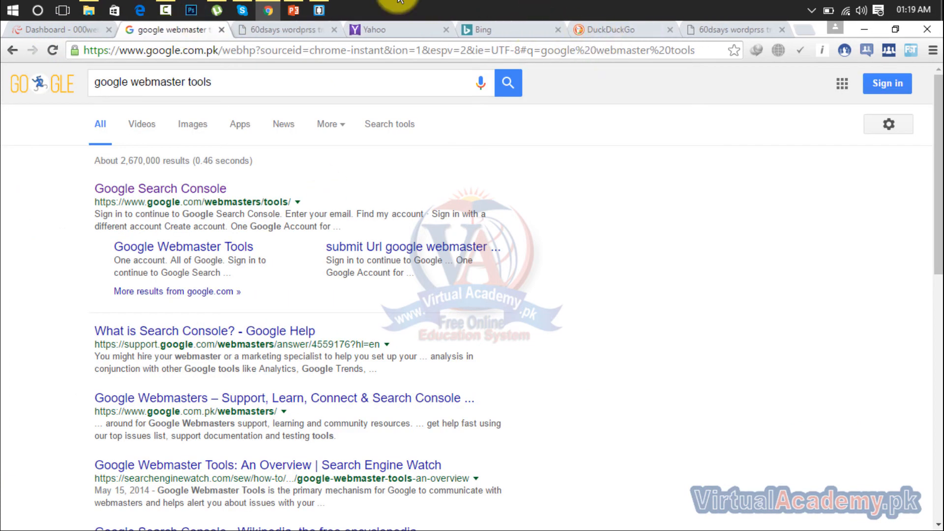
# Step: Switch to Brackets, insert a blank line below the google-site-verification meta tag in index.php, and highlight the head section
pyautogui.click(324, 2)
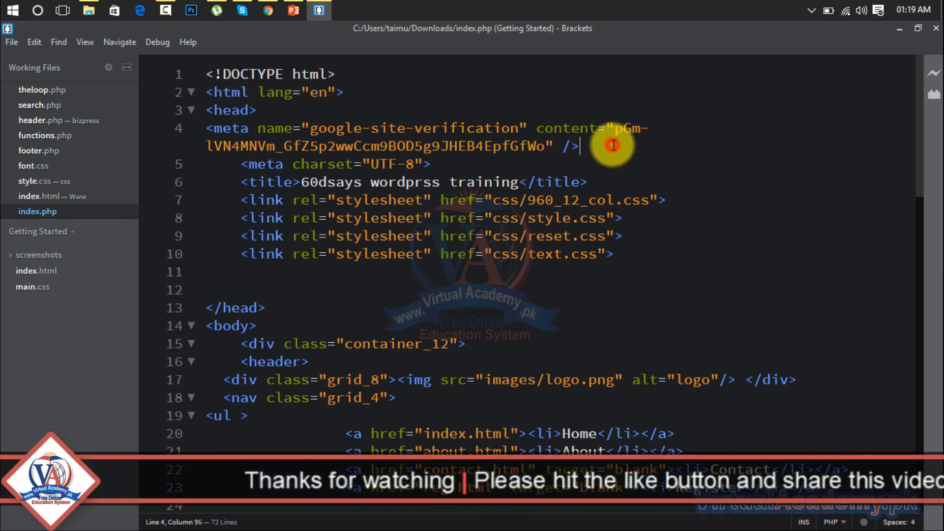
pyautogui.press('Return')
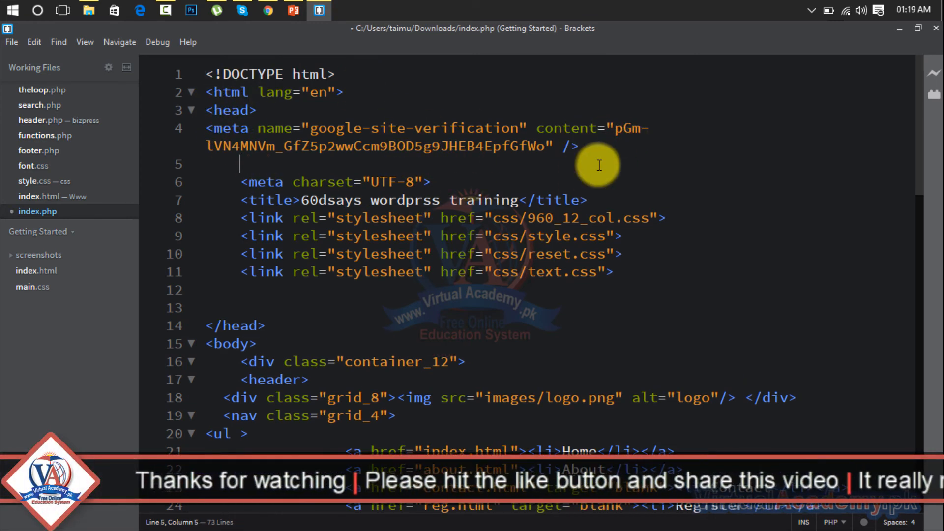
pyautogui.moveTo(267, 111); pyautogui.dragTo(272, 326)
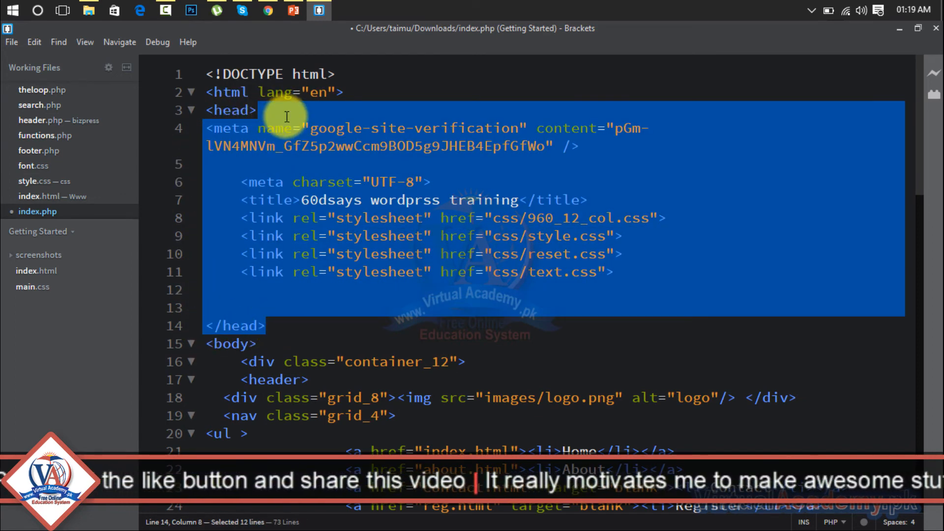
# Step: Return to Chrome and close the 60dayswordpress.tk page next to the Google search results
pyautogui.click(268, 10)
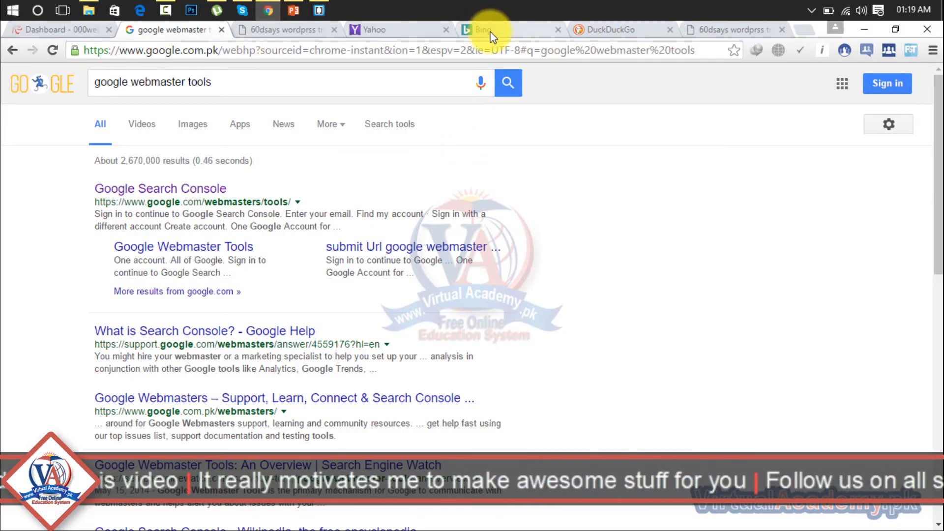
pyautogui.click(302, 31)
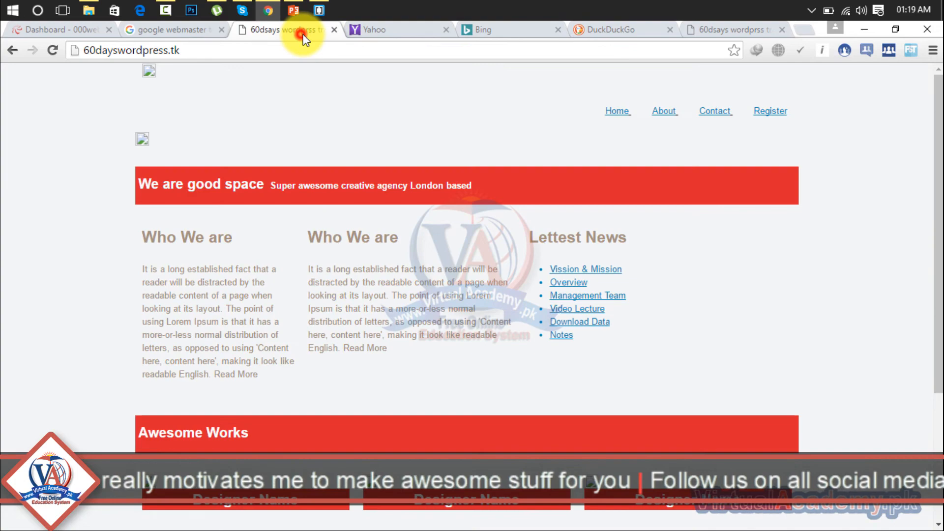
pyautogui.click(335, 30)
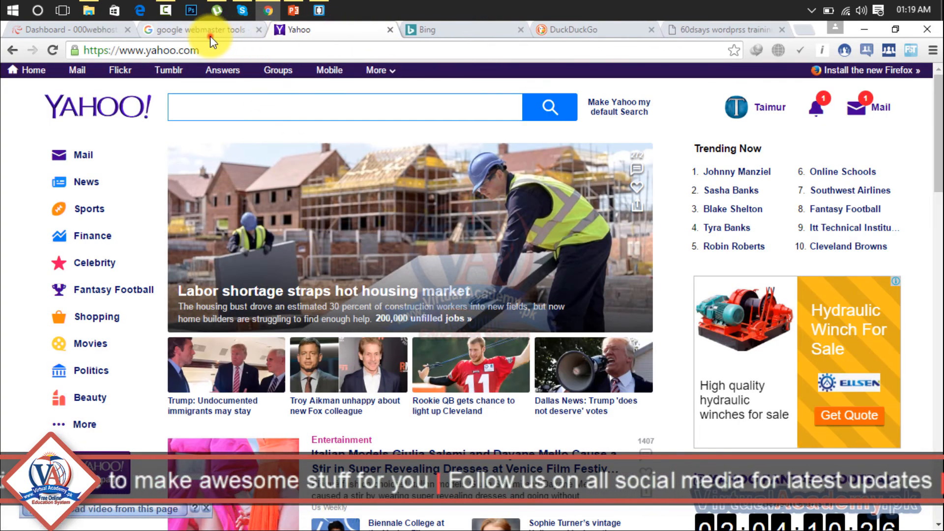
pyautogui.click(211, 37)
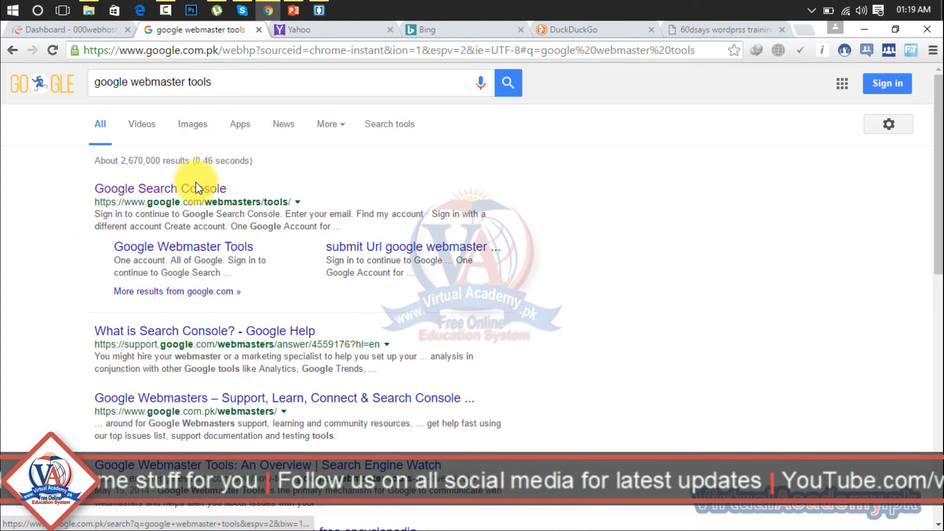
pyautogui.click(185, 189)
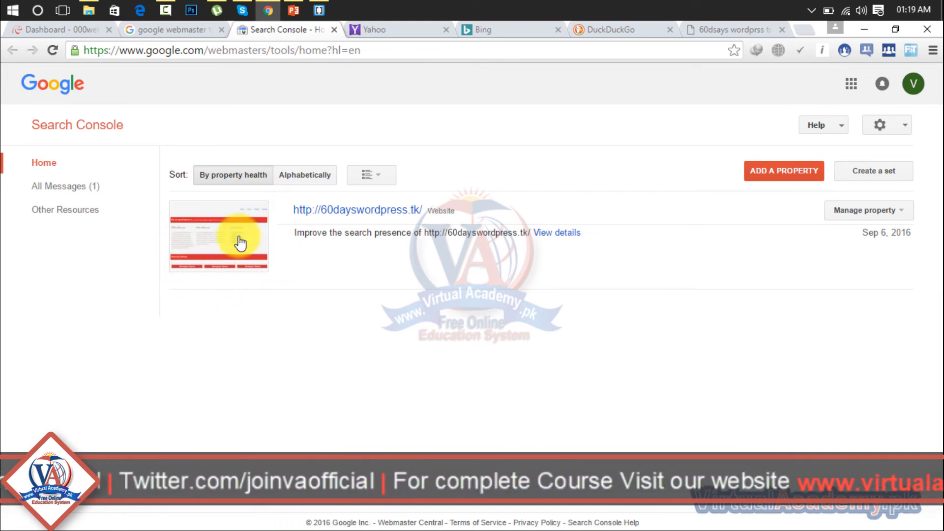
pyautogui.click(564, 233)
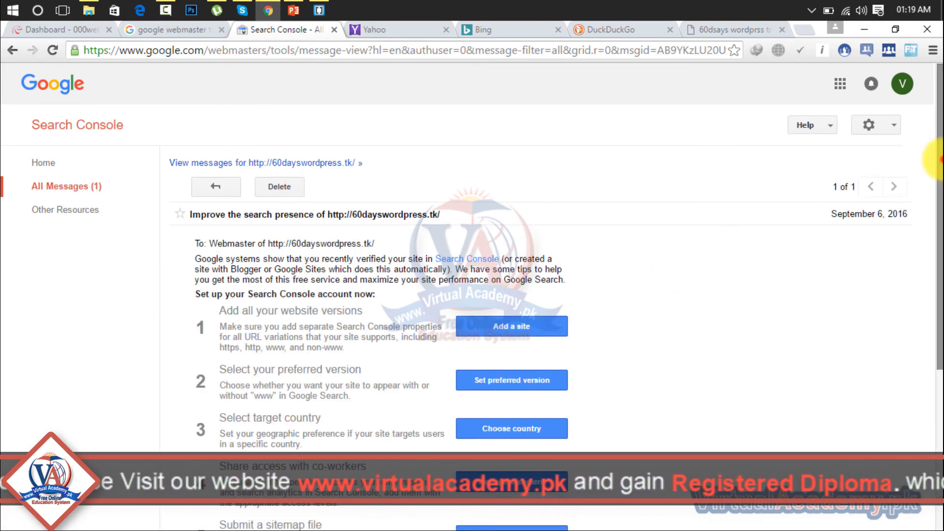
pyautogui.moveTo(941, 159); pyautogui.dragTo(936, 264)
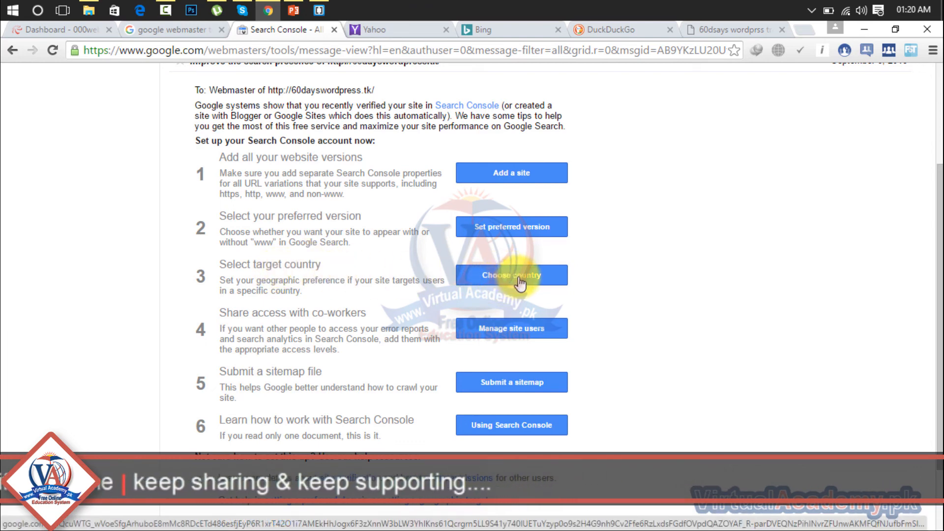
# Step: Close the Search Console, Yahoo, Bing, DuckDuckGo and 60dayswordpress.tk pages, keeping the Google results and the 000webhost dashboard open
pyautogui.click(334, 29)
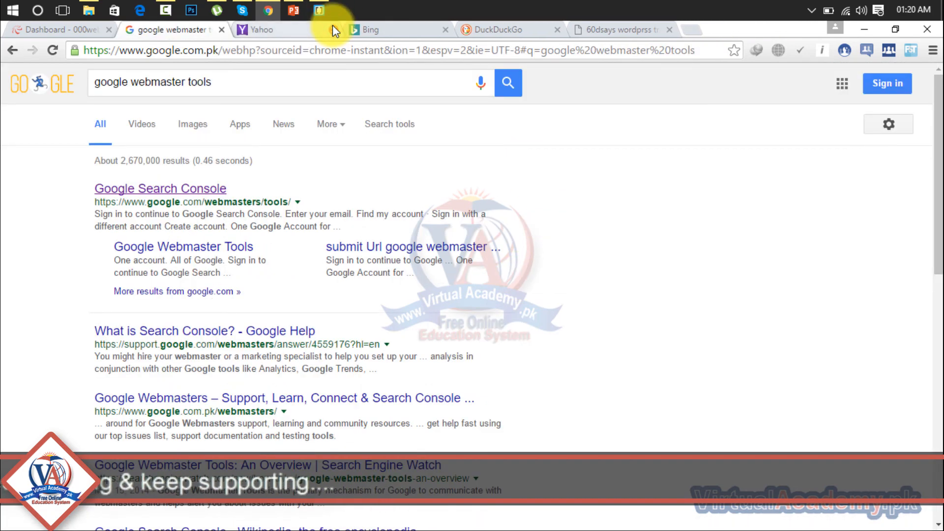
pyautogui.click(333, 29)
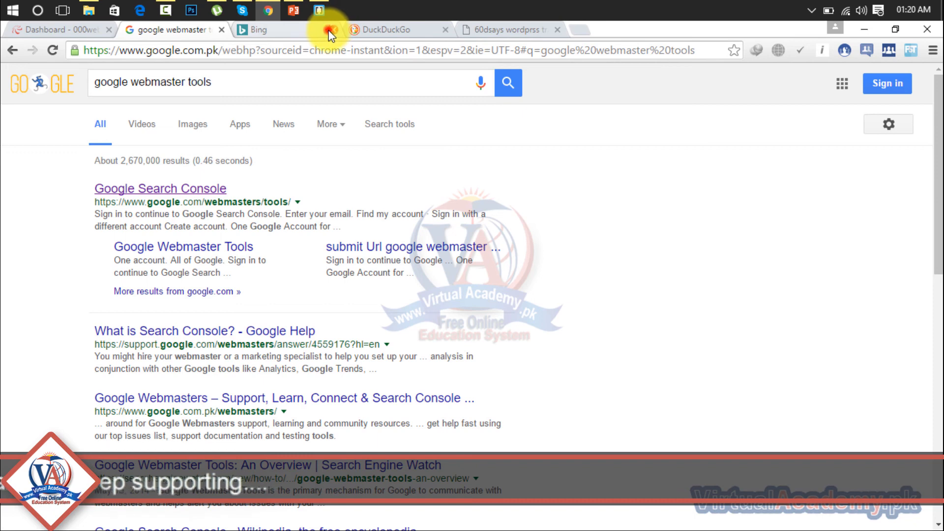
pyautogui.click(329, 31)
pyautogui.click(330, 30)
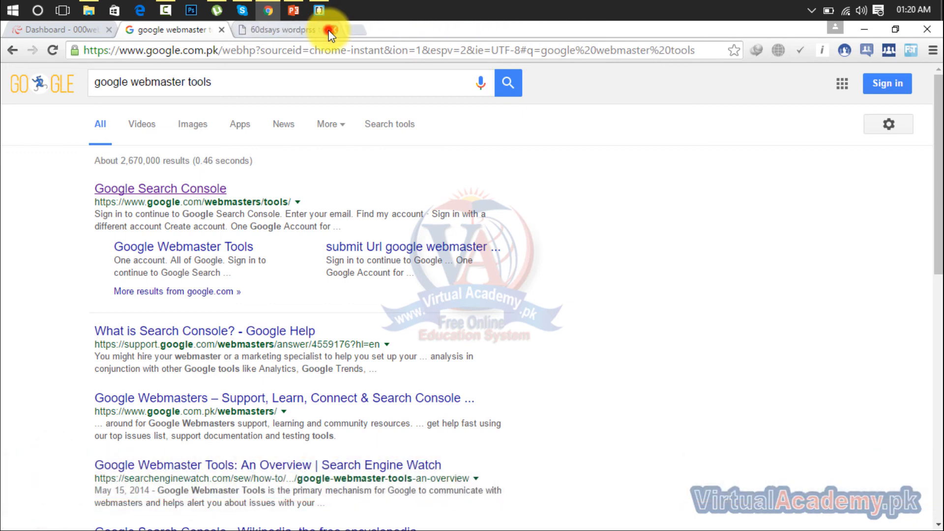
pyautogui.click(329, 30)
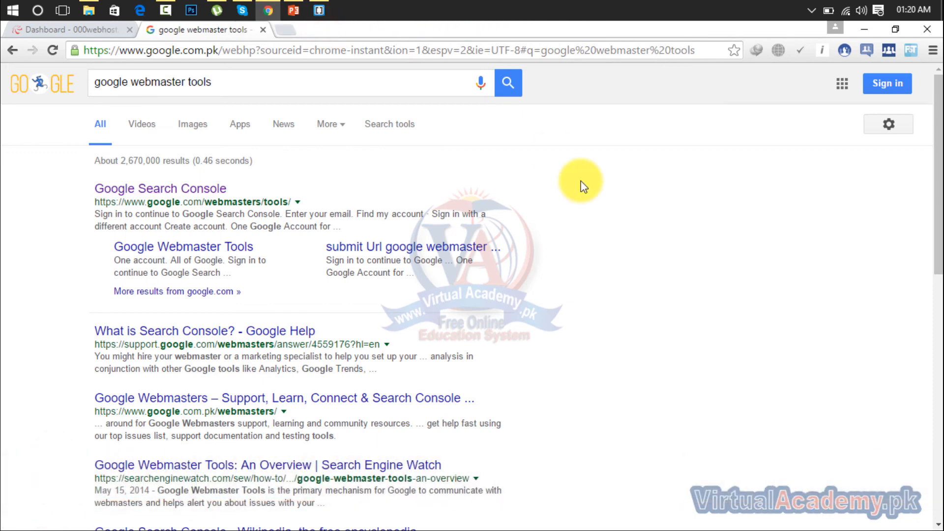